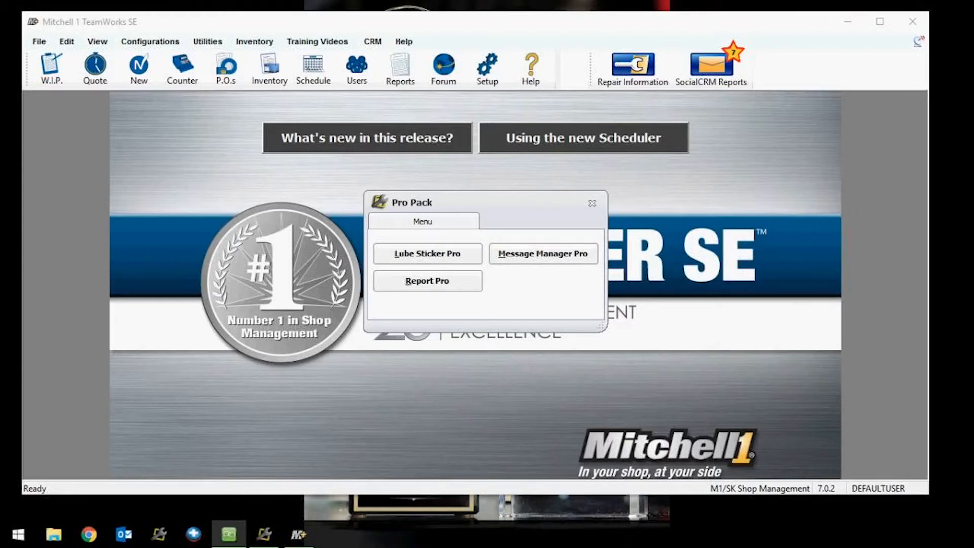
# - Launch Lube Sticker Pro for the 1999 Chevrolet S10 Pickup estimate and open its settings
pyautogui.moveTo(474, 207); pyautogui.dragTo(482, 204)
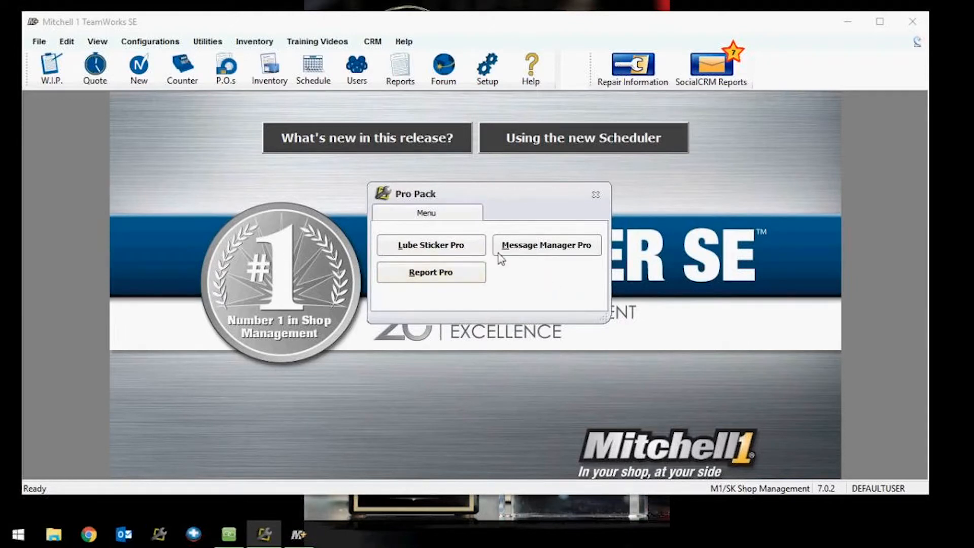
pyautogui.click(455, 249)
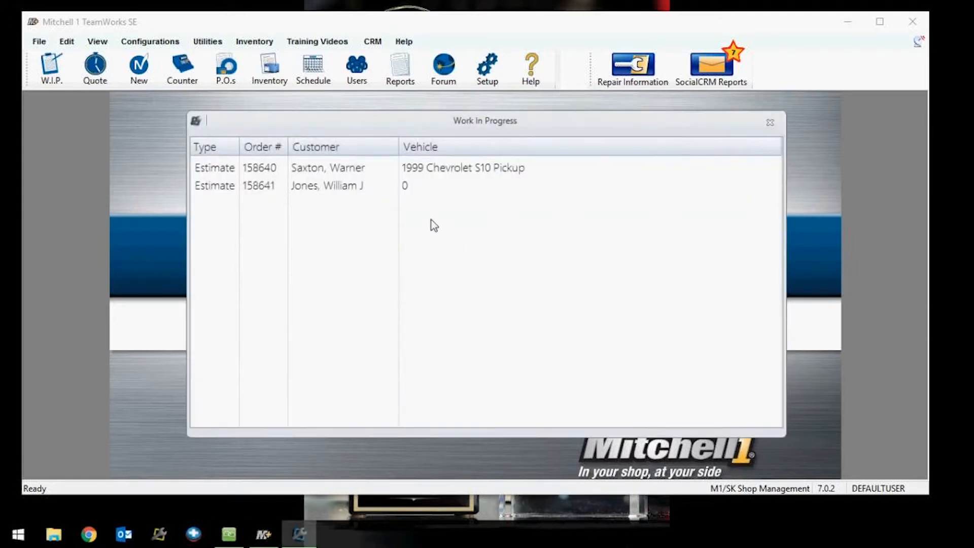
pyautogui.doubleClick(389, 169)
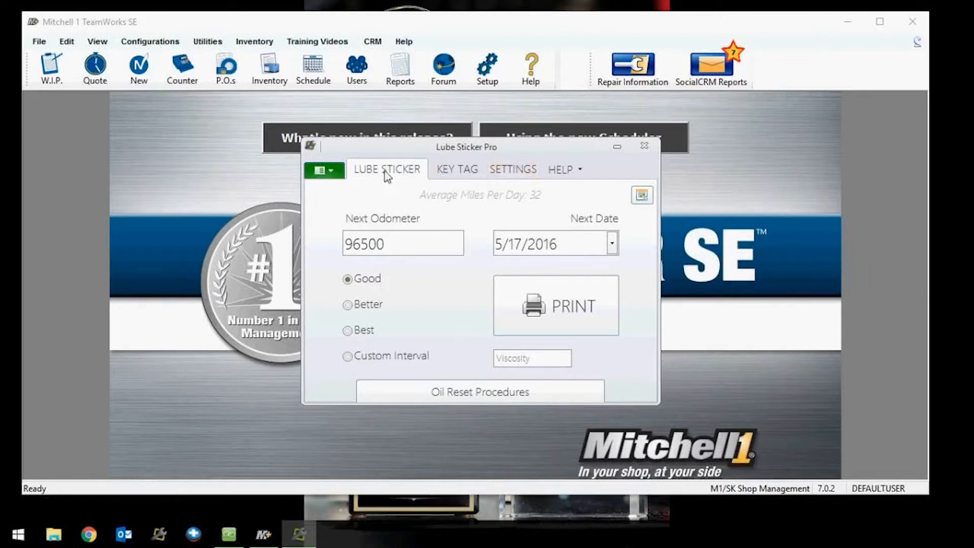
pyautogui.click(518, 173)
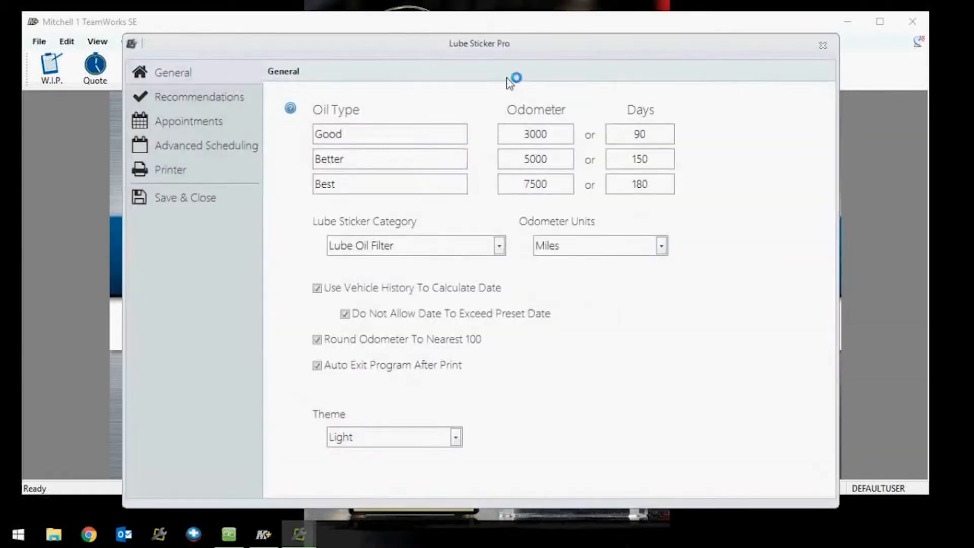
pyautogui.moveTo(509, 48); pyautogui.dragTo(510, 34)
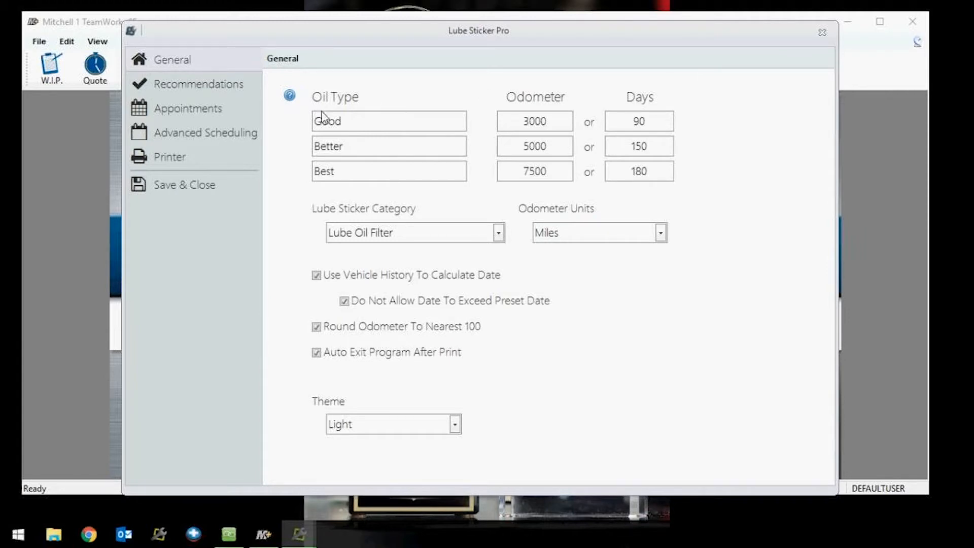
# - Review the Good, Better and Best oil types with their odometer and day intervals in the General settings
pyautogui.moveTo(361, 128); pyautogui.dragTo(303, 121)
pyautogui.moveTo(360, 150); pyautogui.dragTo(280, 149)
pyautogui.moveTo(359, 177); pyautogui.dragTo(292, 171)
pyautogui.click(366, 133)
pyautogui.click(361, 147)
pyautogui.click(361, 173)
pyautogui.click(400, 124)
pyautogui.click(393, 148)
pyautogui.click(386, 173)
pyautogui.click(642, 118)
pyautogui.doubleClick(653, 133)
pyautogui.click(662, 128)
# - In the Appointments settings, try excluding Monday and Tuesday from the shop's open days and restore them
pyautogui.click(182, 110)
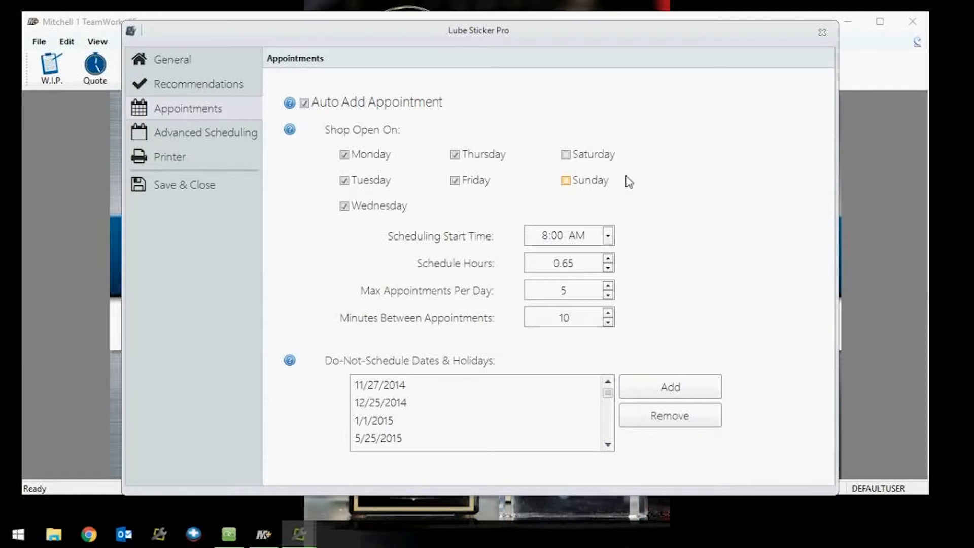
pyautogui.click(457, 182)
pyautogui.click(344, 154)
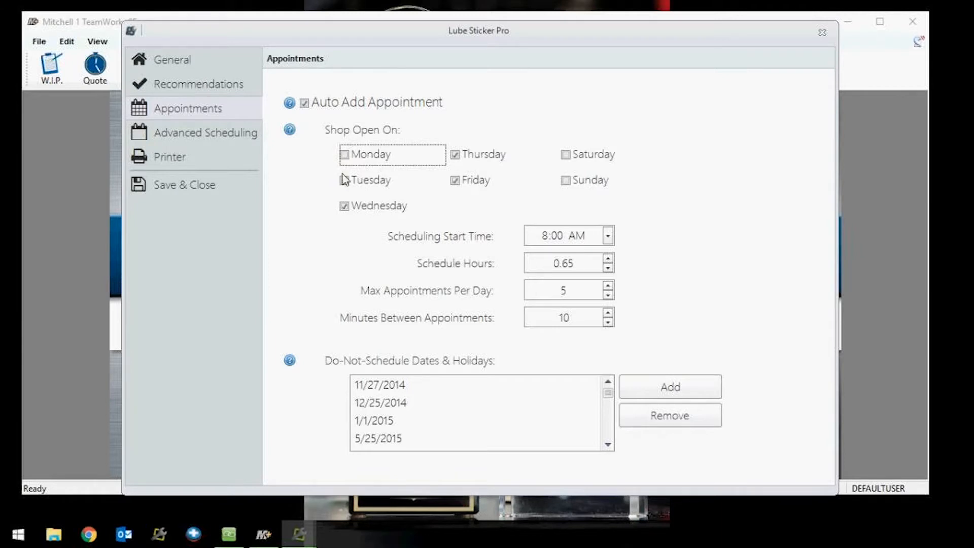
pyautogui.click(352, 160)
# - Read the help for Auto Add Appointment and leave the option enabled
pyautogui.click(290, 104)
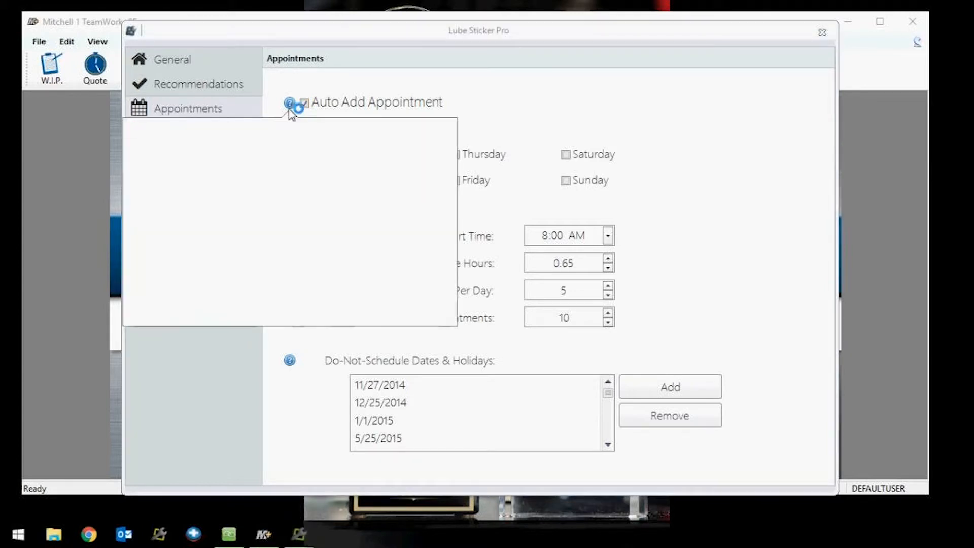
pyautogui.moveTo(449, 163)
pyautogui.mouseDown()
pyautogui.moveTo(442, 272)
pyautogui.moveTo(451, 159)
pyautogui.mouseUp()
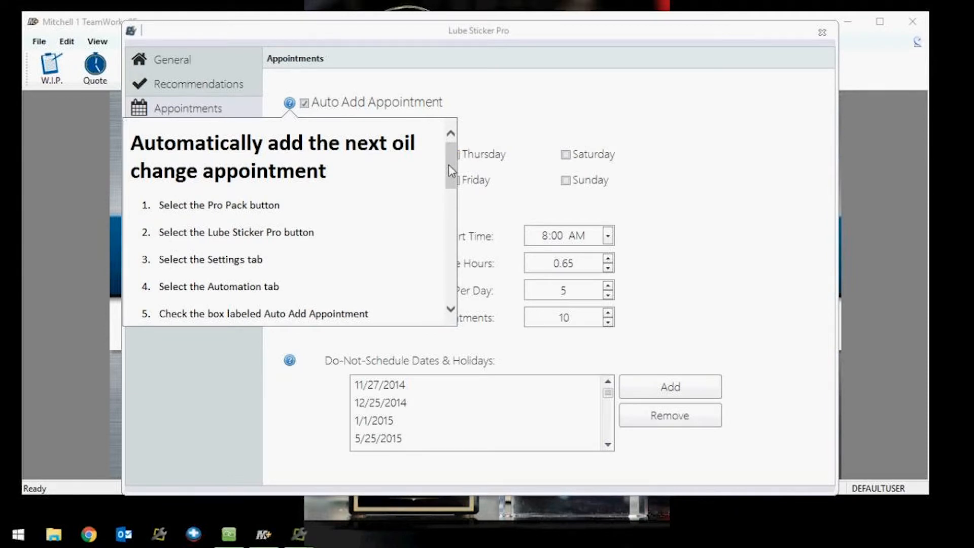
pyautogui.moveTo(448, 164); pyautogui.dragTo(464, 136)
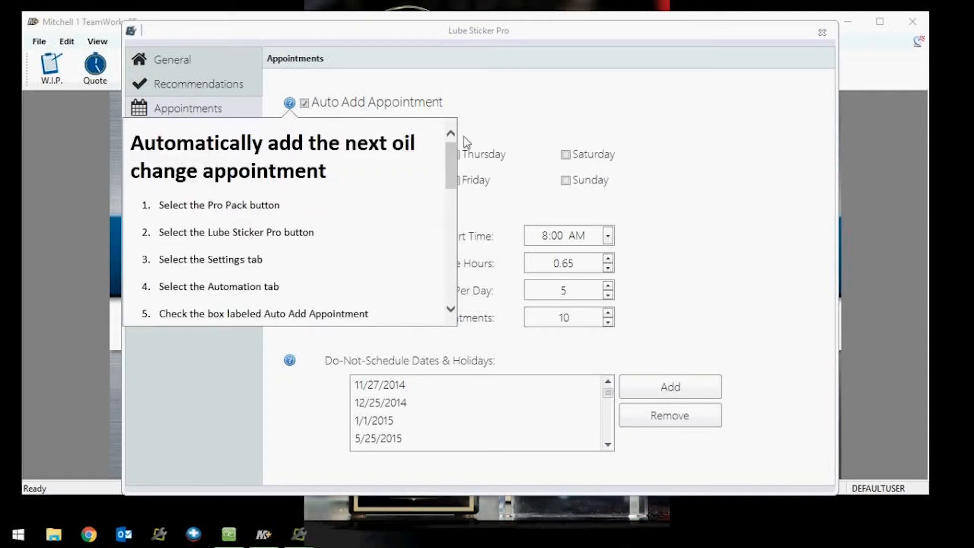
pyautogui.click(508, 113)
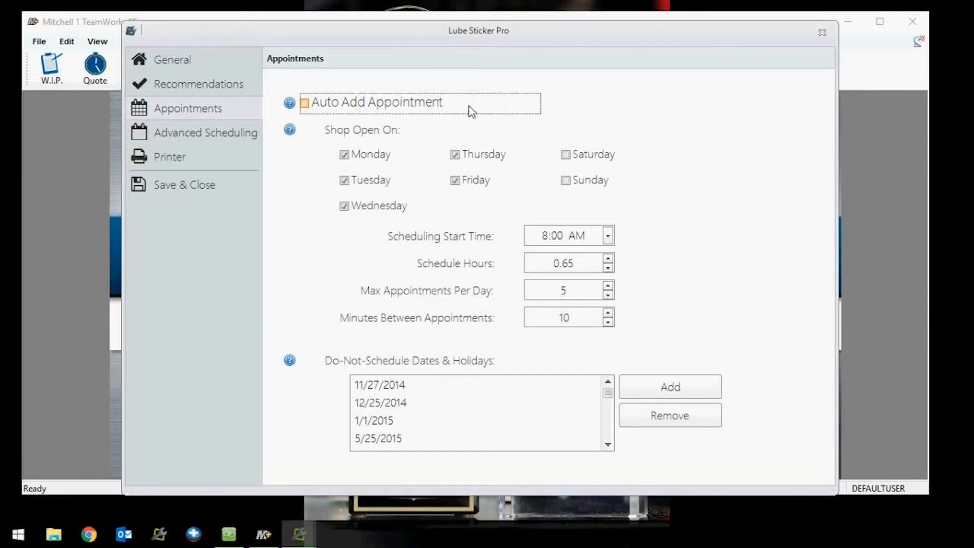
pyautogui.click(451, 113)
# - Review the Better and Best oil types in the General settings and the canned jobs under Advanced Scheduling
pyautogui.click(175, 64)
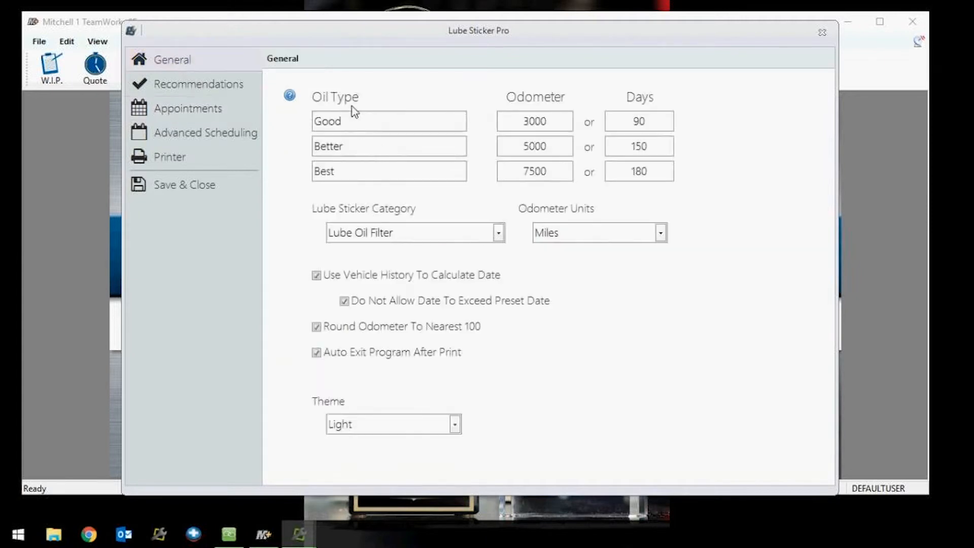
pyautogui.click(377, 151)
pyautogui.click(380, 174)
pyautogui.click(207, 135)
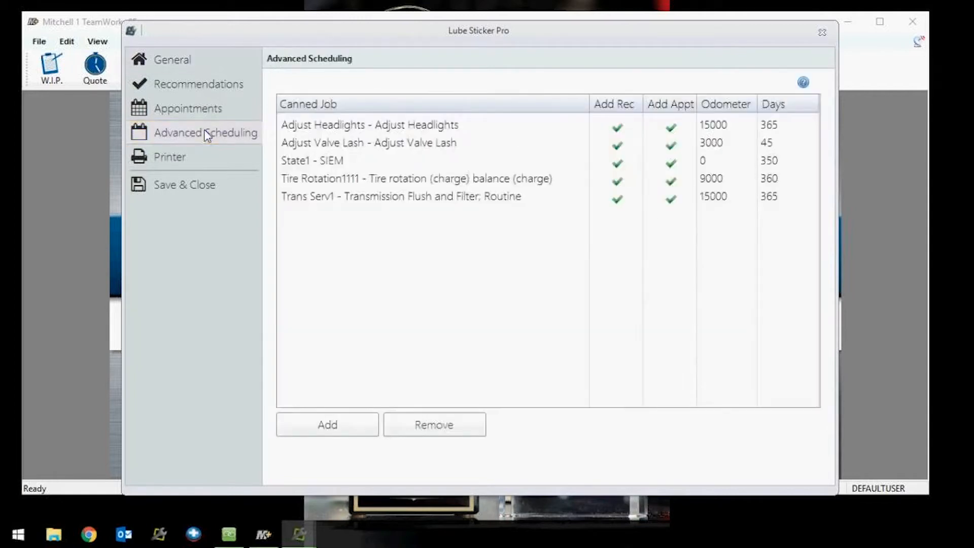
# - Examine the date picker for adding a Do-Not-Schedule date in the Appointments settings, without adding a date
pyautogui.click(203, 107)
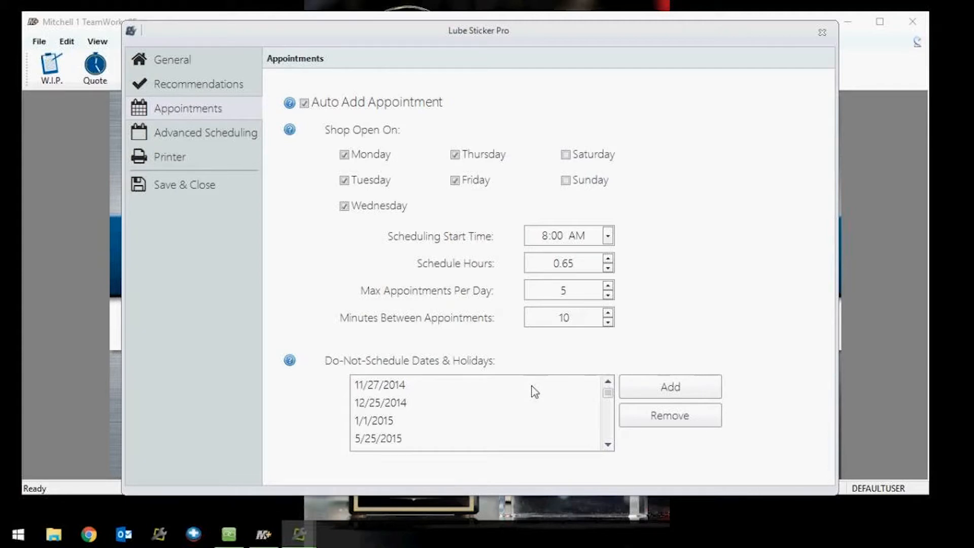
pyautogui.click(691, 391)
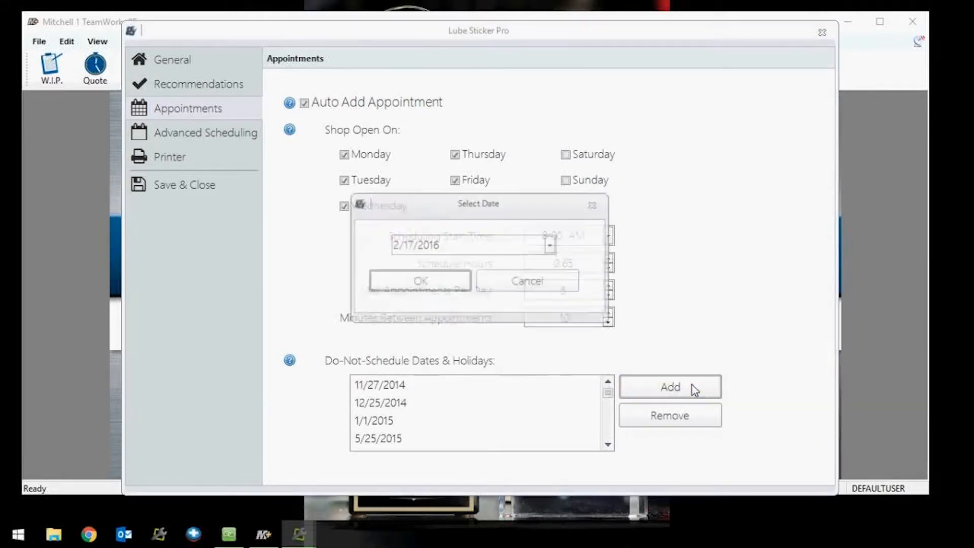
pyautogui.click(552, 245)
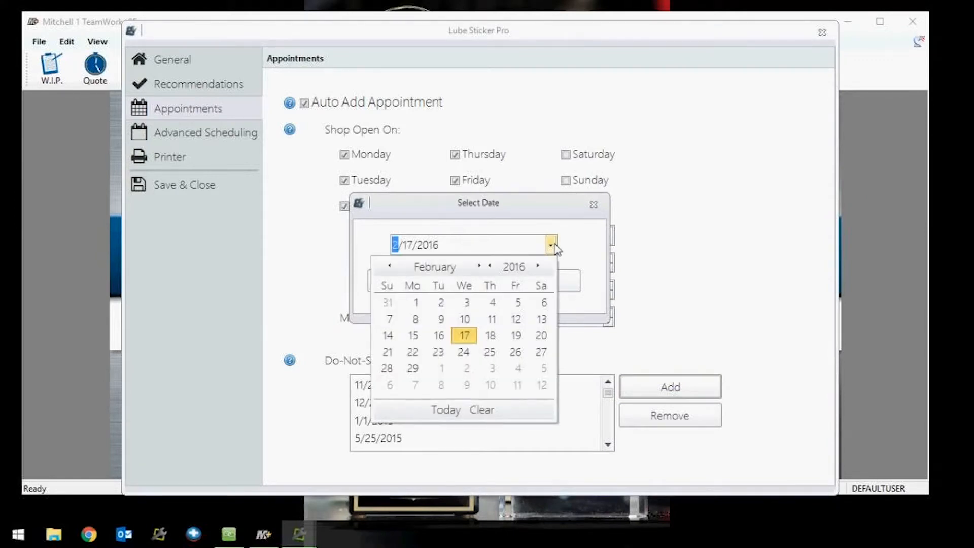
pyautogui.click(594, 204)
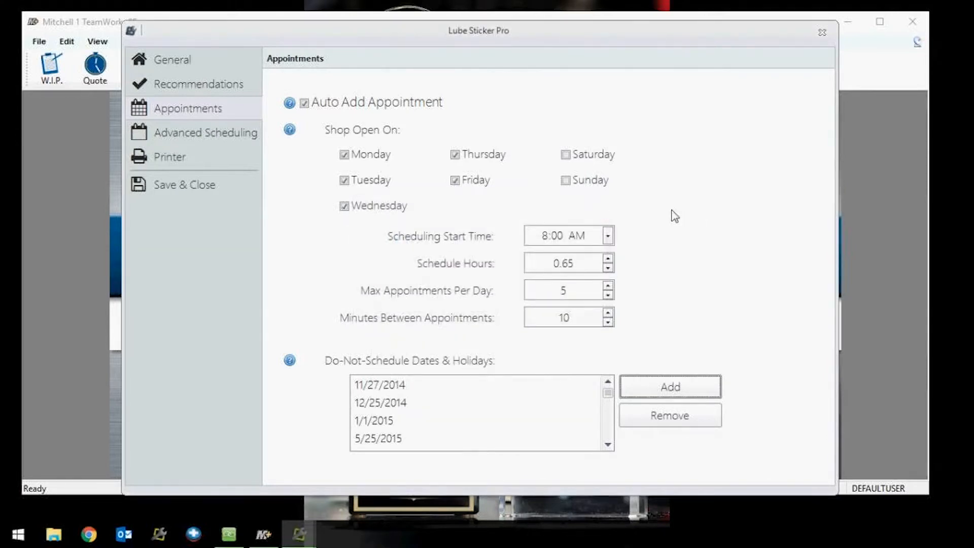
# - Review the Auto Add Recommendation option and its recommendation text in the Recommendations settings
pyautogui.click(190, 84)
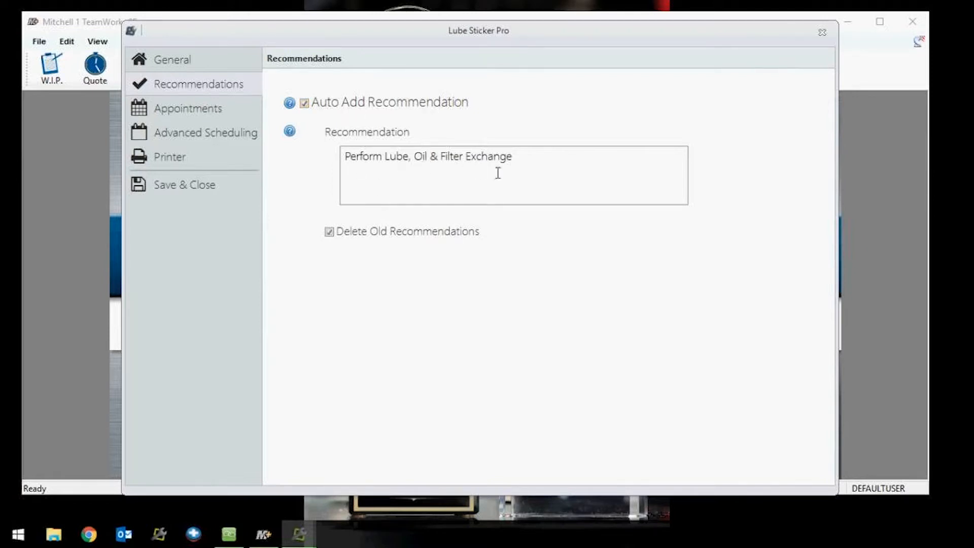
pyautogui.click(543, 161)
pyautogui.moveTo(561, 160); pyautogui.dragTo(240, 156)
pyautogui.click(449, 186)
# - Check the shop's open days in the Appointments settings, then save the settings and close Lube Sticker Pro
pyautogui.click(205, 112)
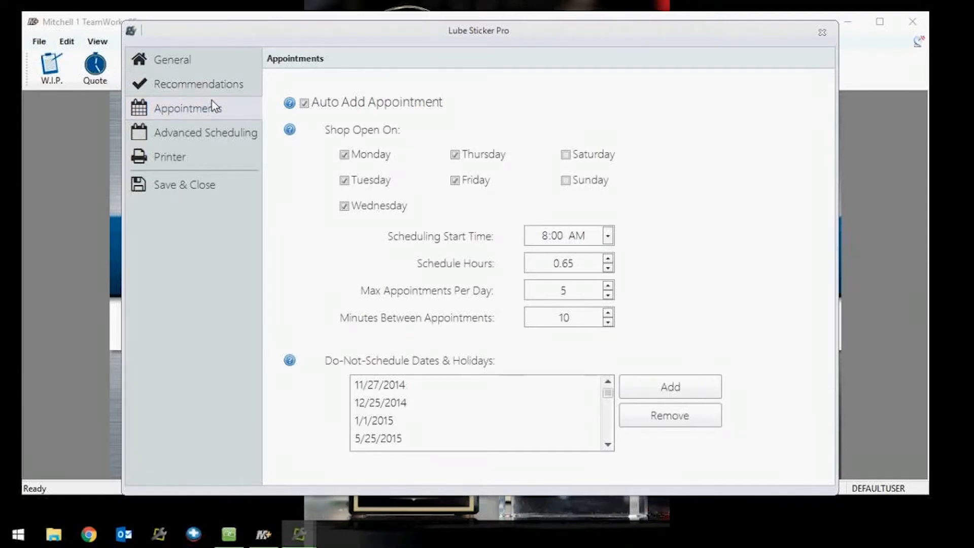
pyautogui.click(454, 180)
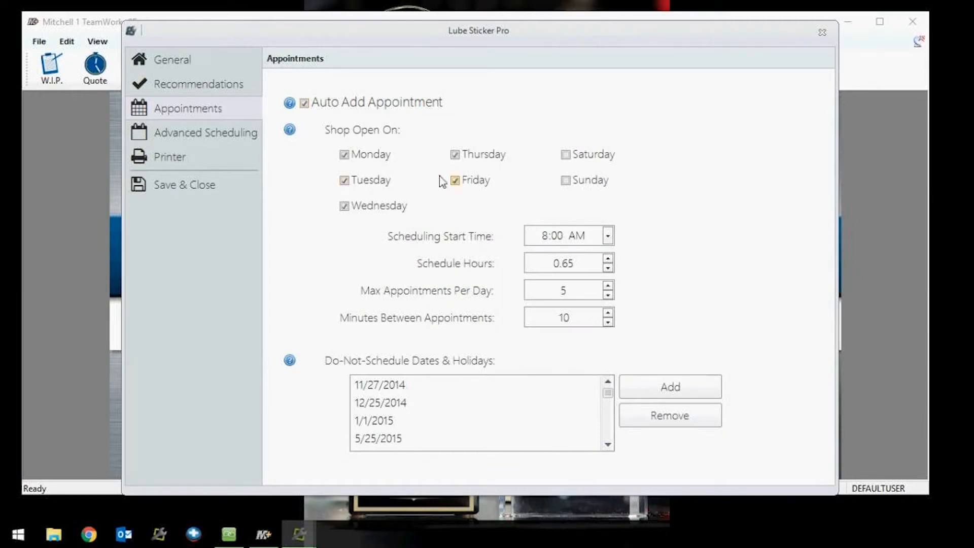
pyautogui.click(199, 184)
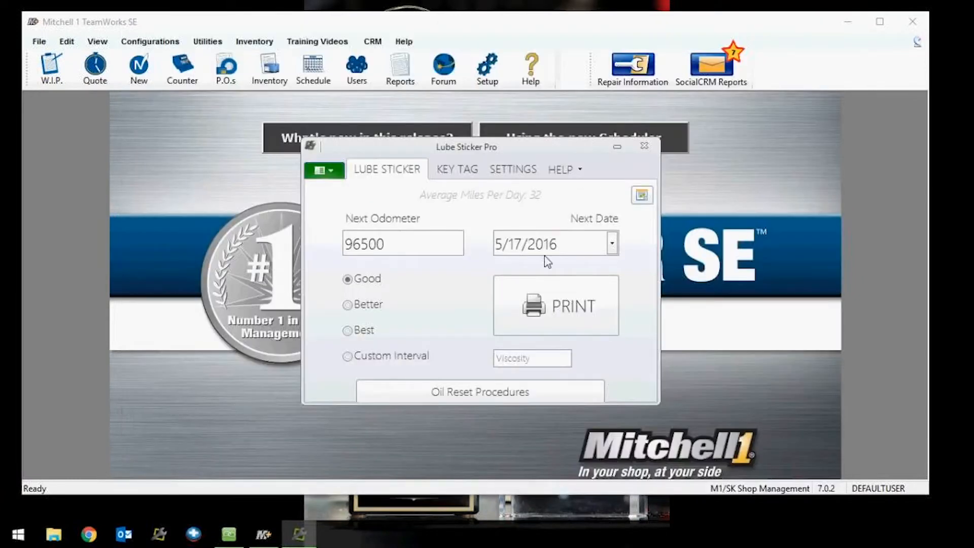
pyautogui.click(647, 147)
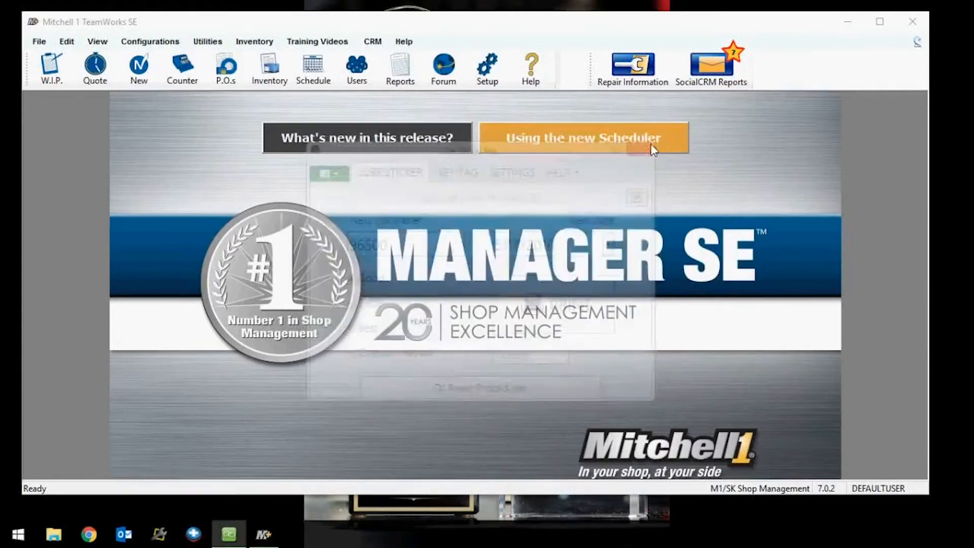
# - Open the 1999 Chevrolet S10 Pickup estimate from work in progress and launch Lube Sticker Pro from it
pyautogui.click(45, 66)
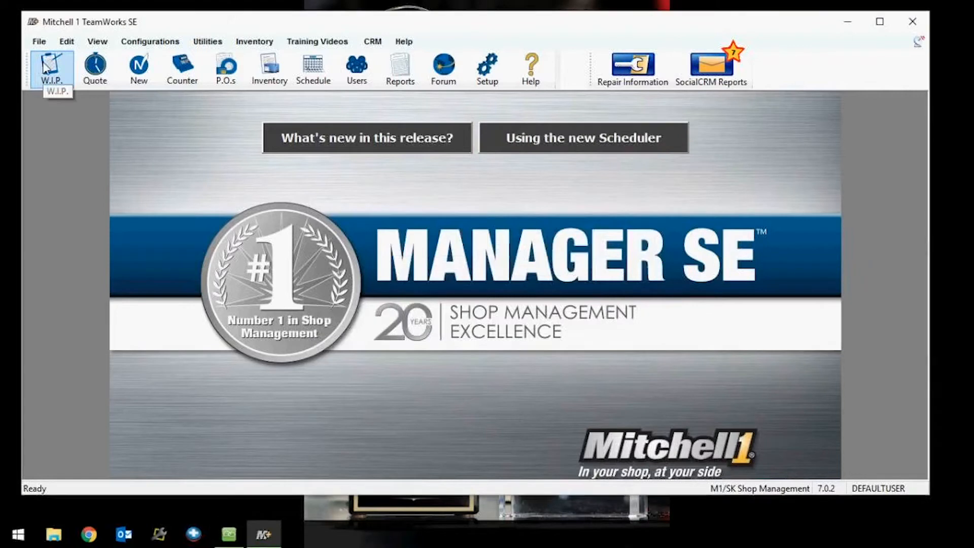
pyautogui.click(51, 76)
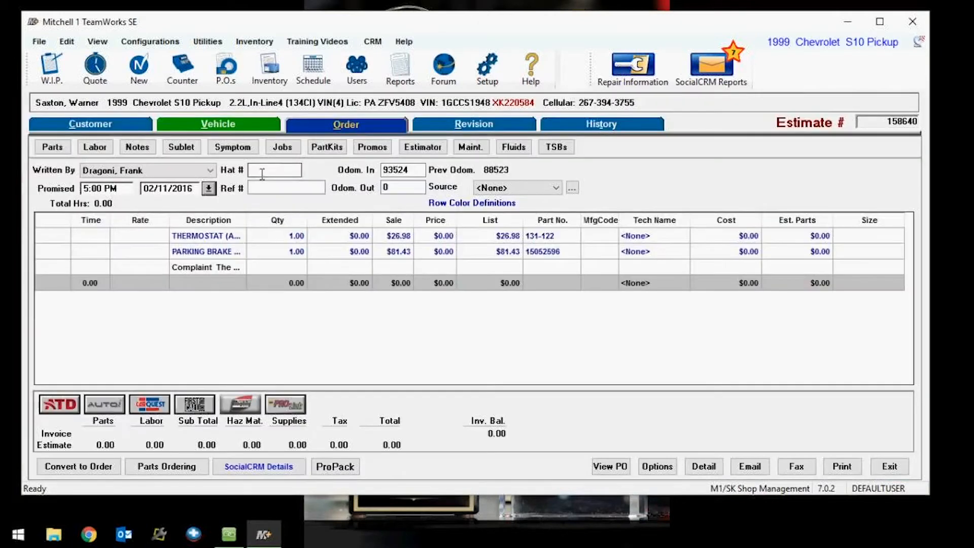
pyautogui.click(328, 468)
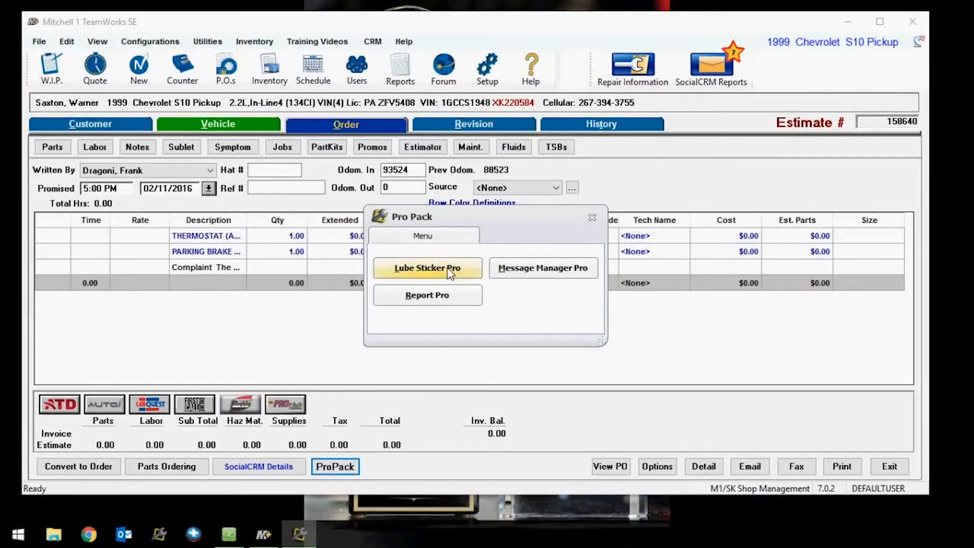
pyautogui.click(450, 273)
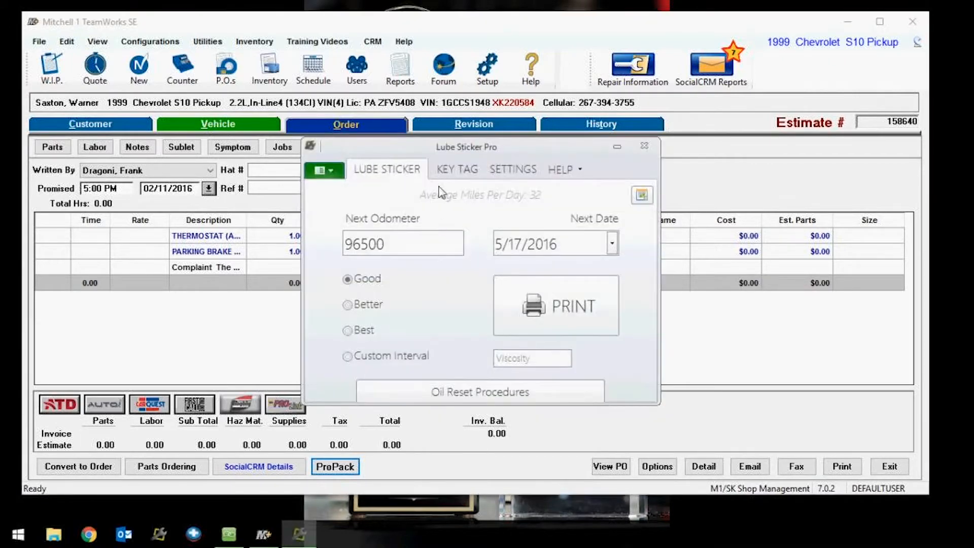
# - Choose the Best oil interval for the lube sticker and move the Lube Sticker Pro window aside to uncover the order
pyautogui.moveTo(483, 149); pyautogui.dragTo(474, 191)
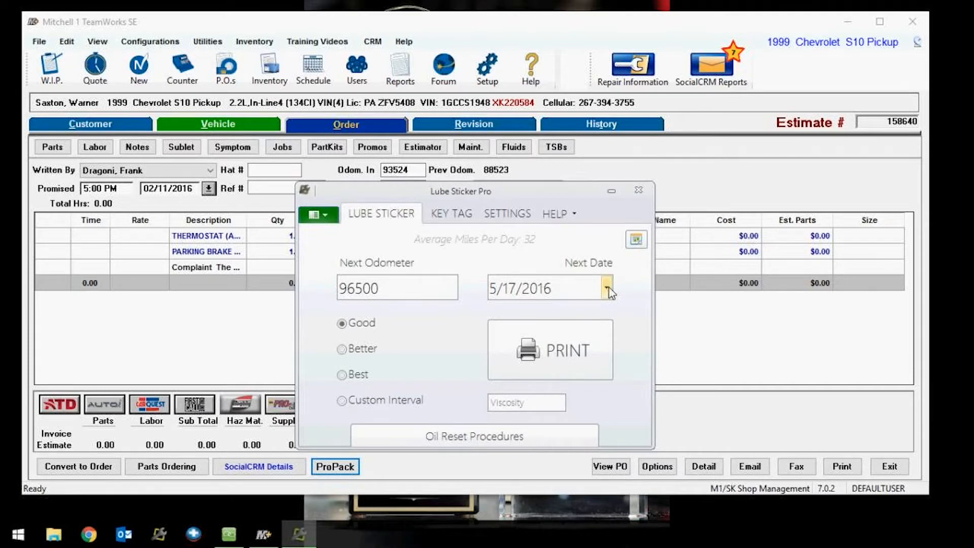
pyautogui.click(343, 349)
pyautogui.click(392, 290)
pyautogui.click(358, 374)
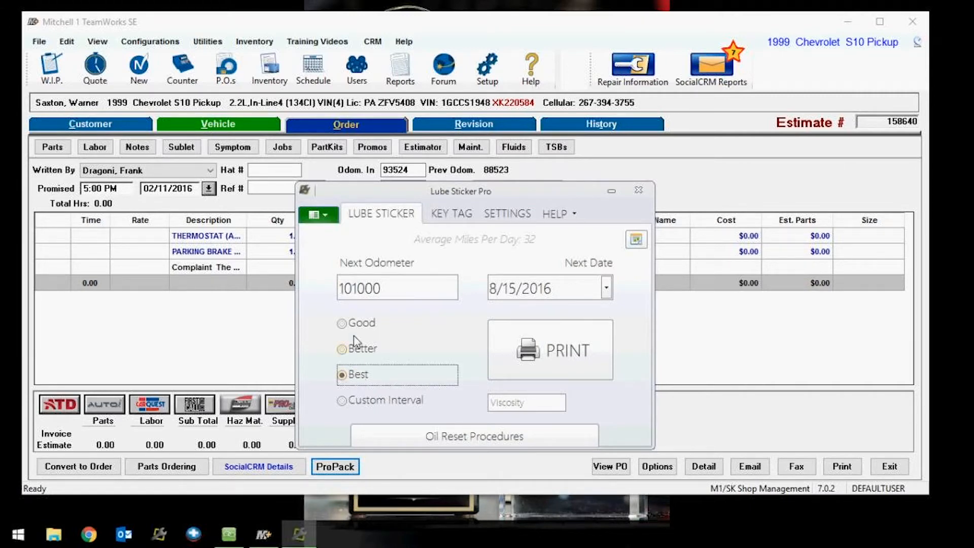
pyautogui.click(470, 176)
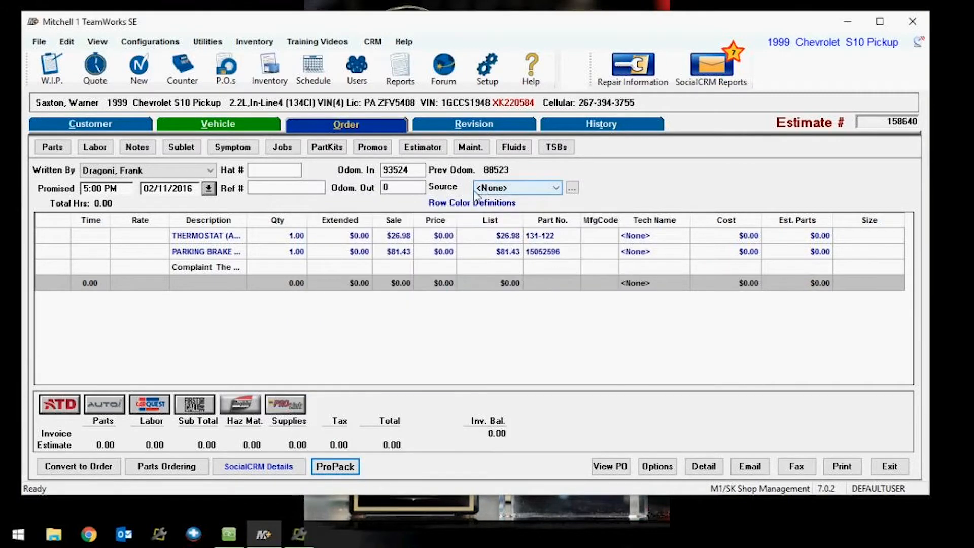
pyautogui.click(299, 534)
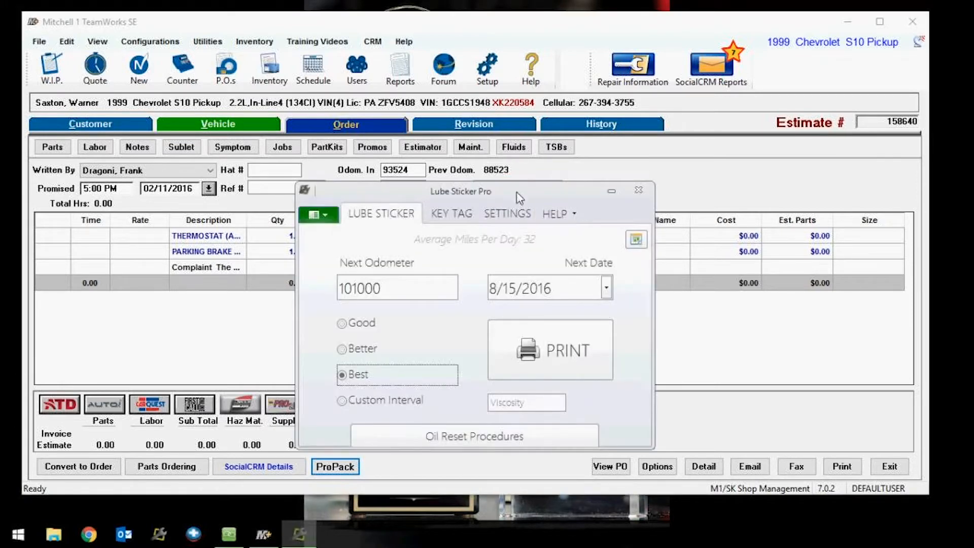
pyautogui.moveTo(500, 194); pyautogui.dragTo(638, 176)
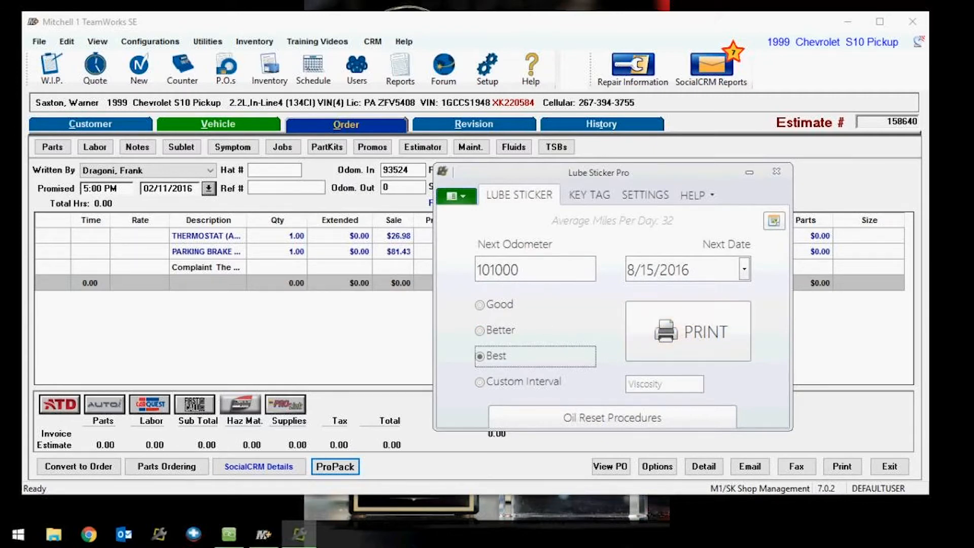
# - Check the existing recommendations on the vehicle record and return to the order
pyautogui.press('F10')
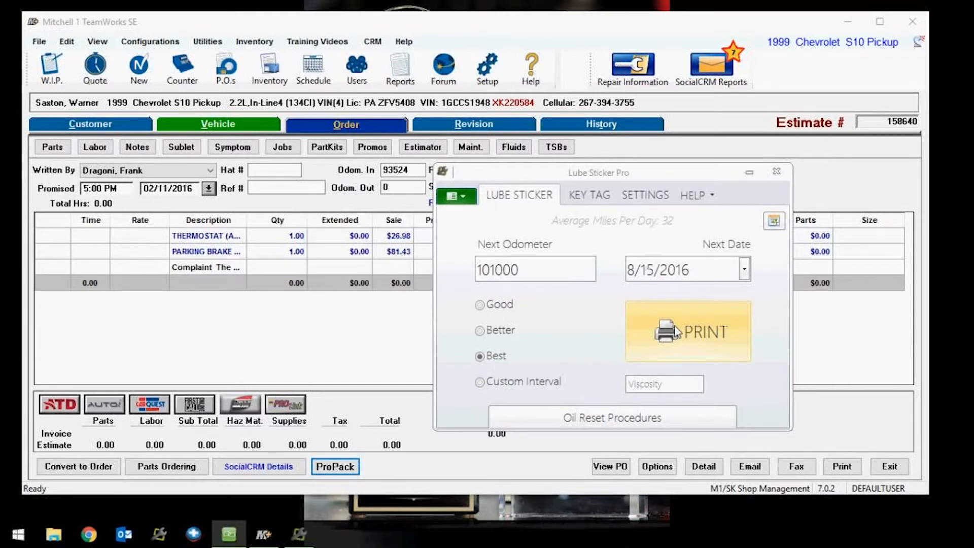
pyautogui.click(676, 332)
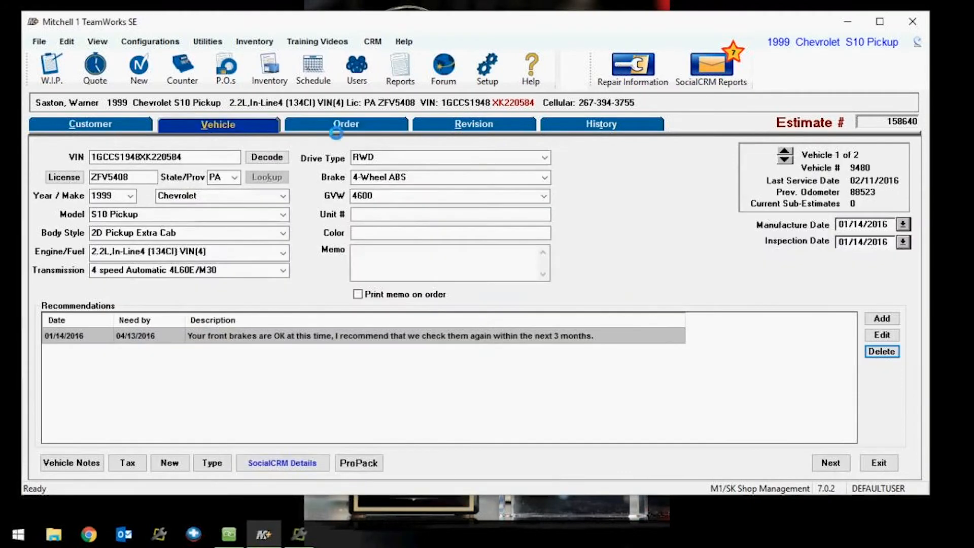
pyautogui.click(327, 127)
pyautogui.click(254, 125)
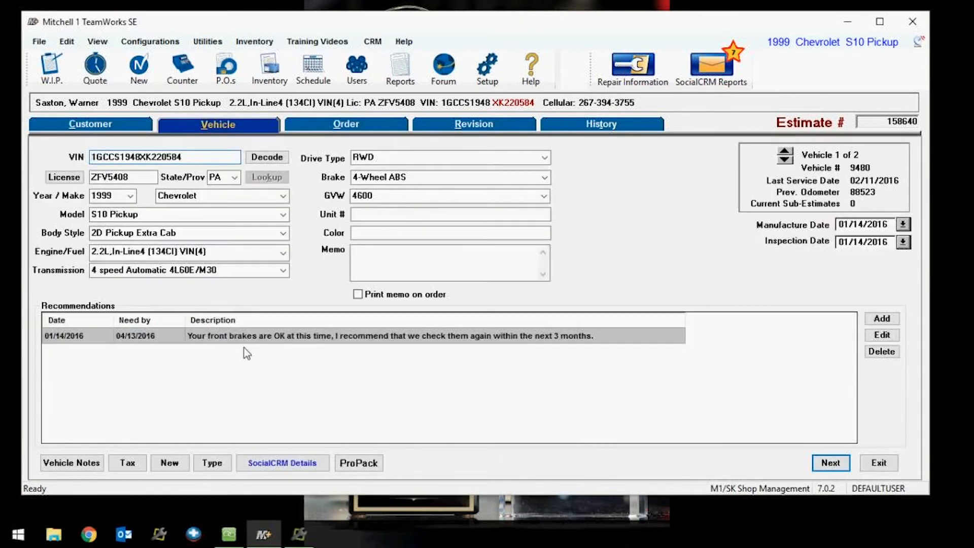
pyautogui.click(357, 121)
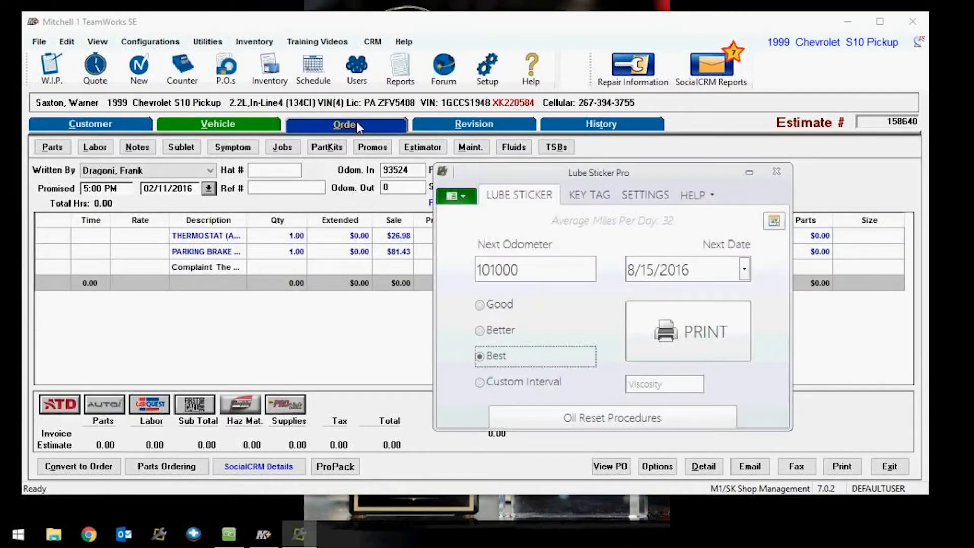
# - Print the lube sticker with the Better oil interval and reopen the 1999 Chevrolet S10 Pickup estimate from work in progress
pyautogui.click(500, 332)
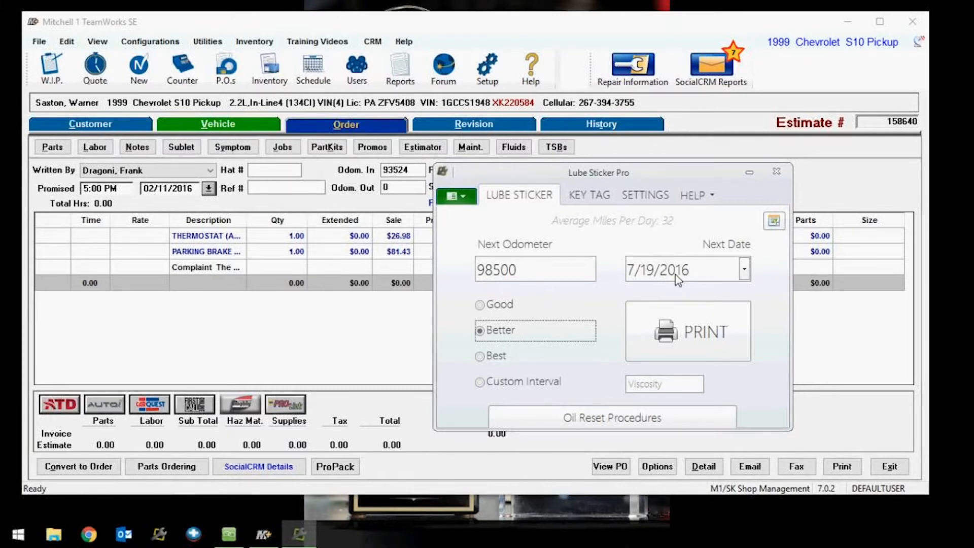
pyautogui.click(708, 347)
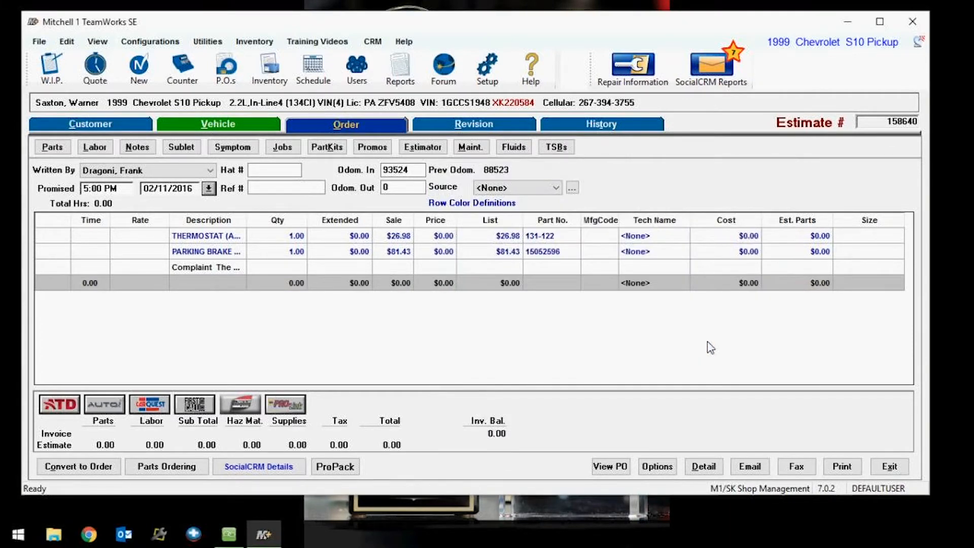
pyautogui.click(57, 76)
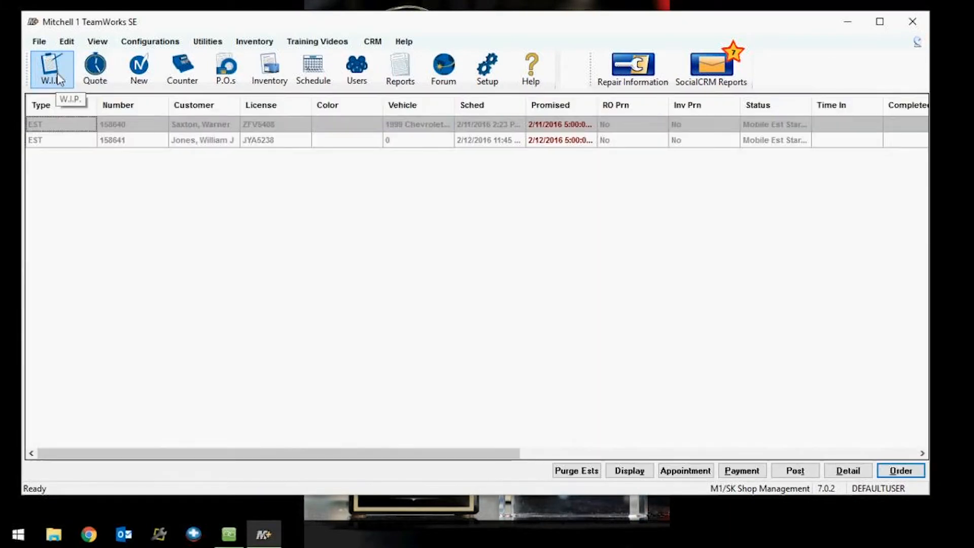
pyautogui.doubleClick(169, 128)
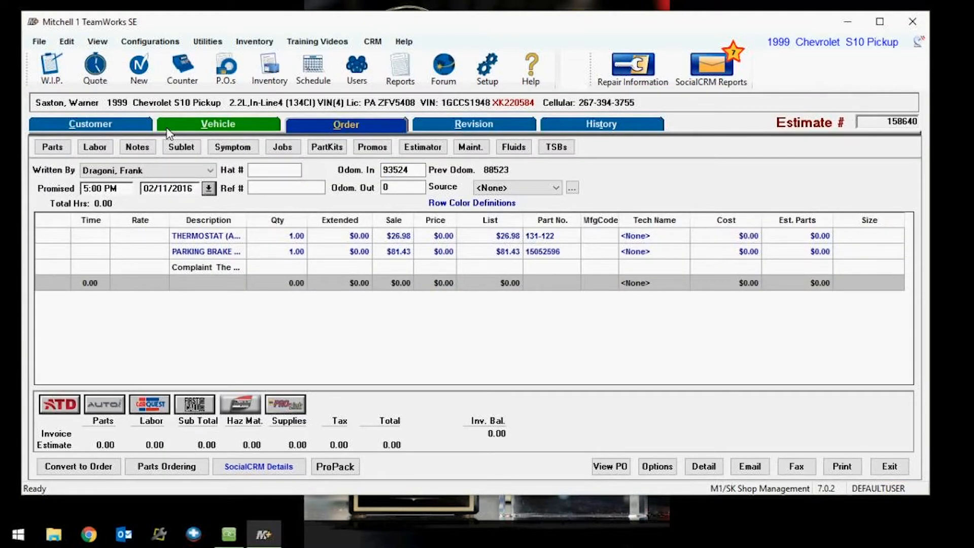
# - Examine the date and mileage in the lube, oil and filter recommendation on the vehicle record, then close it
pyautogui.click(217, 129)
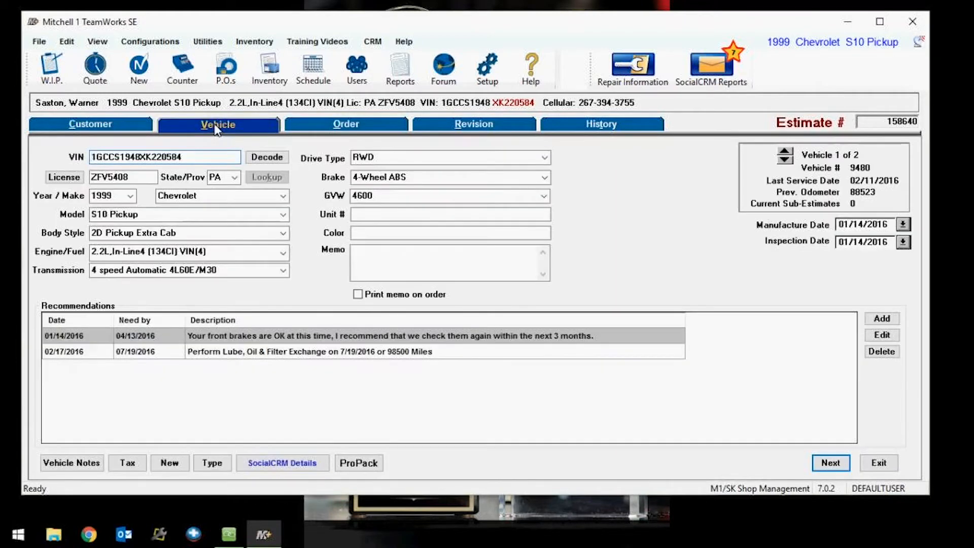
pyautogui.doubleClick(212, 355)
pyautogui.moveTo(249, 206); pyautogui.dragTo(361, 127)
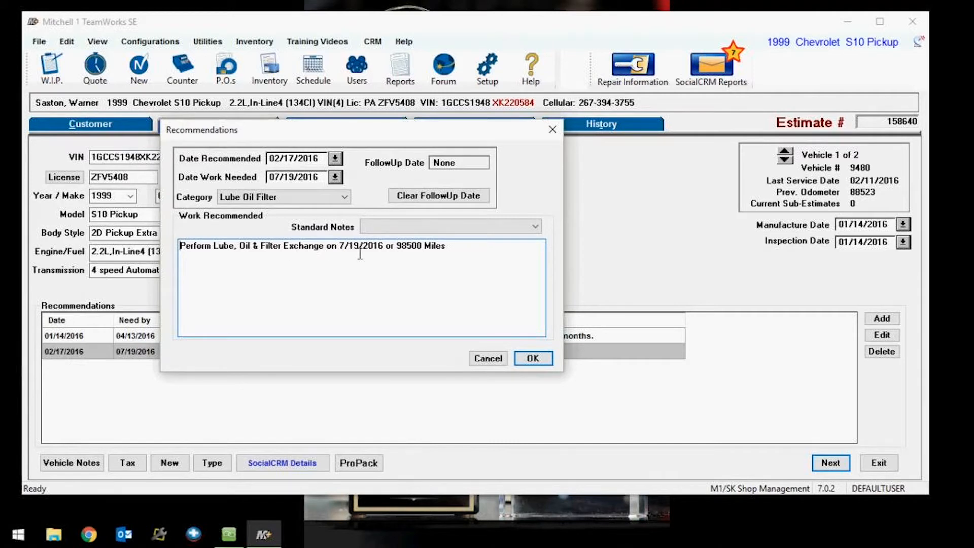
pyautogui.moveTo(338, 249); pyautogui.dragTo(449, 253)
pyautogui.click(368, 290)
pyautogui.click(556, 132)
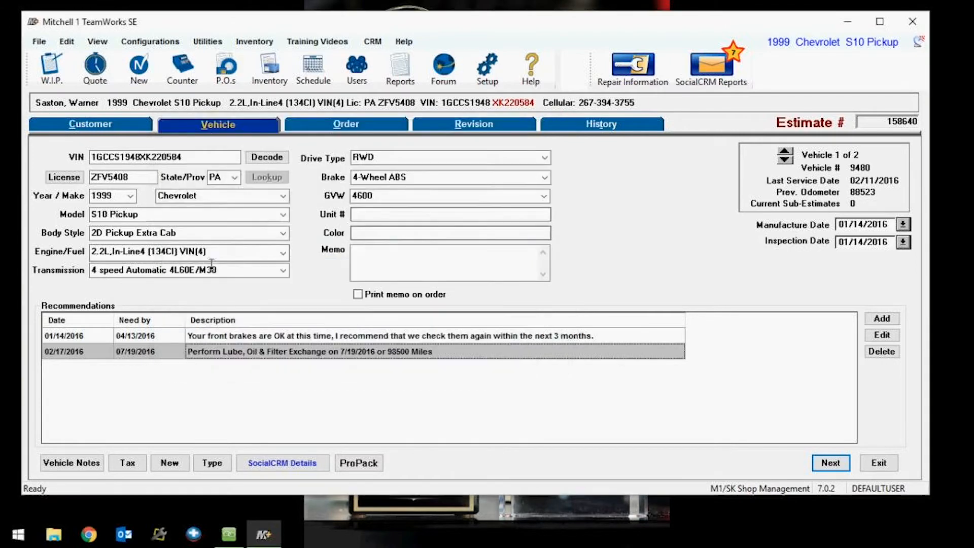
# - Check the schedule for July 19, 2016 for the automated oil change appointment, then close the scheduler
pyautogui.click(298, 76)
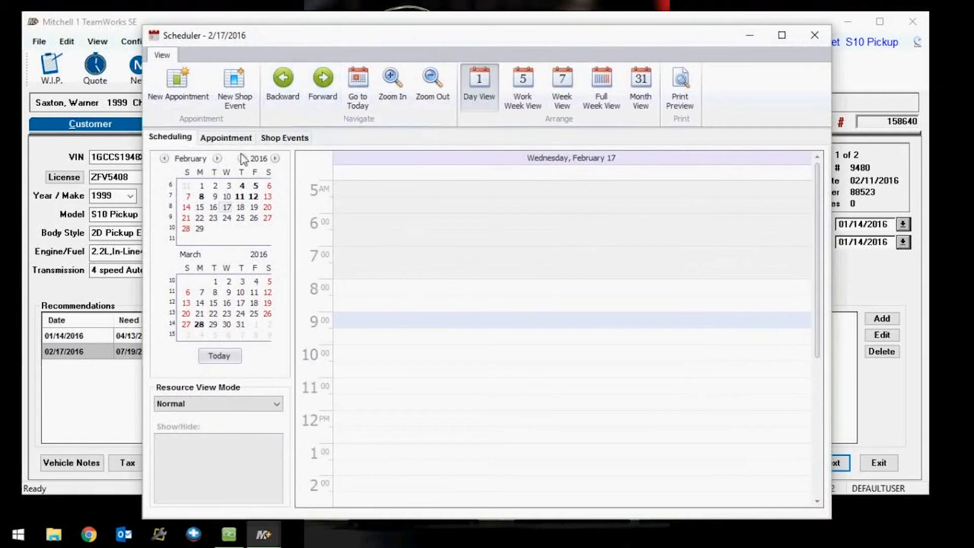
pyautogui.click(218, 158)
pyautogui.click(218, 157)
pyautogui.click(218, 158)
pyautogui.click(218, 158)
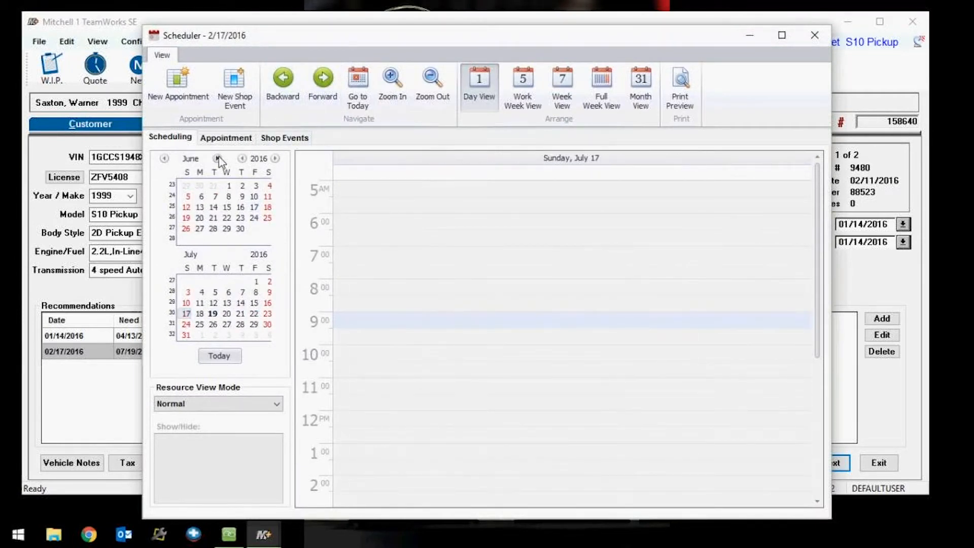
pyautogui.click(213, 314)
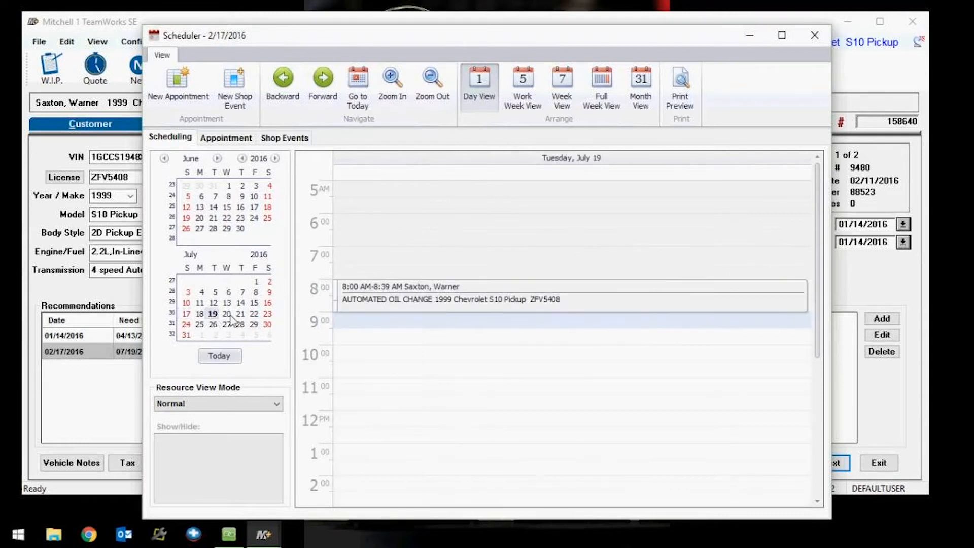
pyautogui.moveTo(386, 304)
pyautogui.moveTo(443, 298)
pyautogui.click(814, 35)
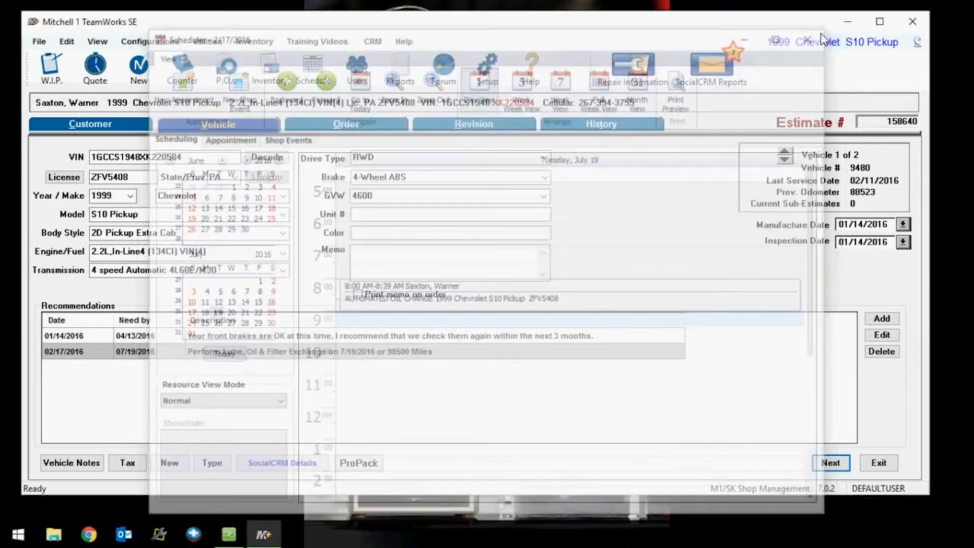
# - Review the lube, oil and filter recommendation once more and close it without changes
pyautogui.click(313, 355)
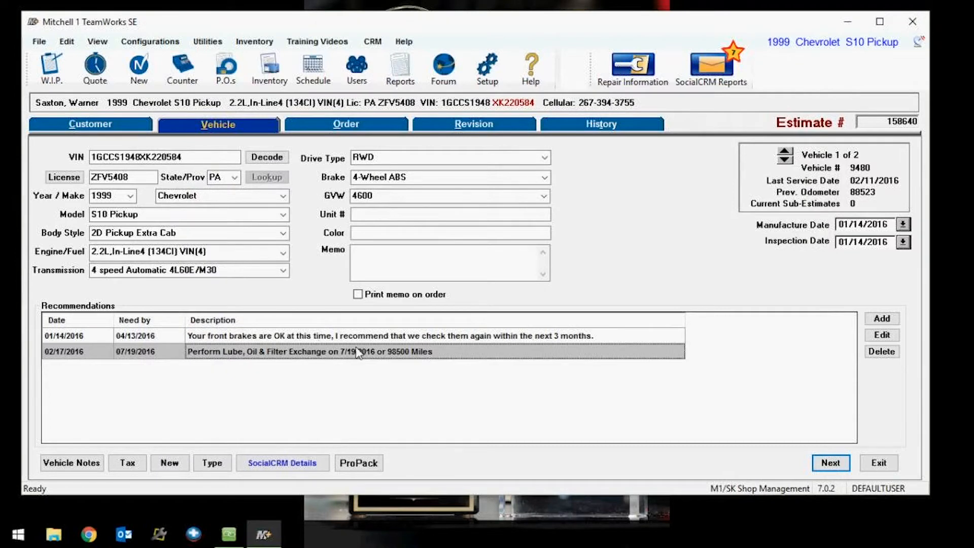
pyautogui.doubleClick(370, 356)
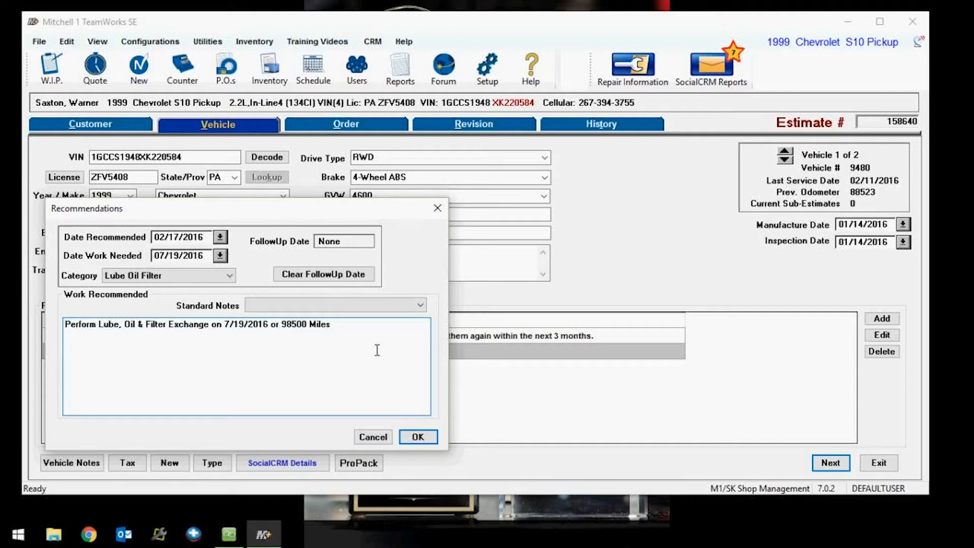
pyautogui.click(439, 213)
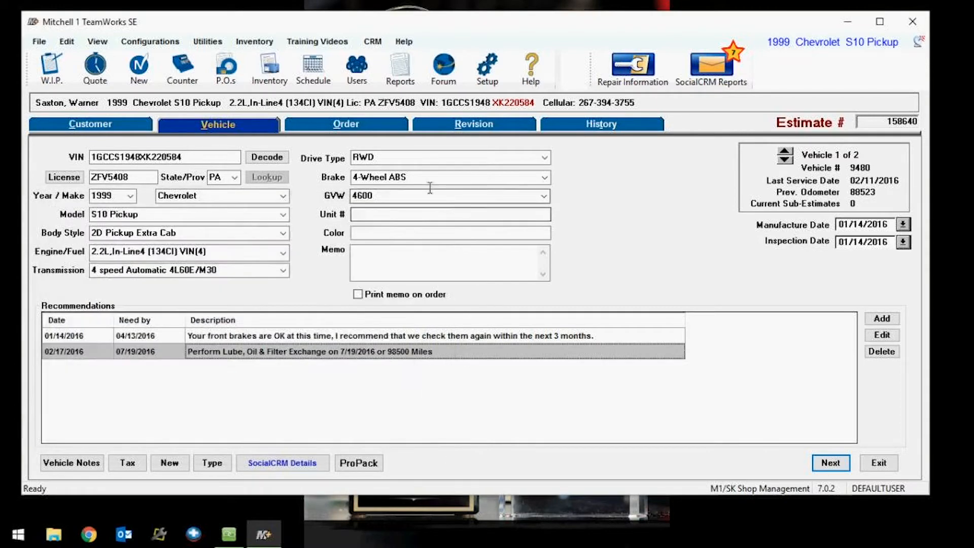
# - Return to the order, widen its Description column and launch Lube Sticker Pro
pyautogui.click(333, 121)
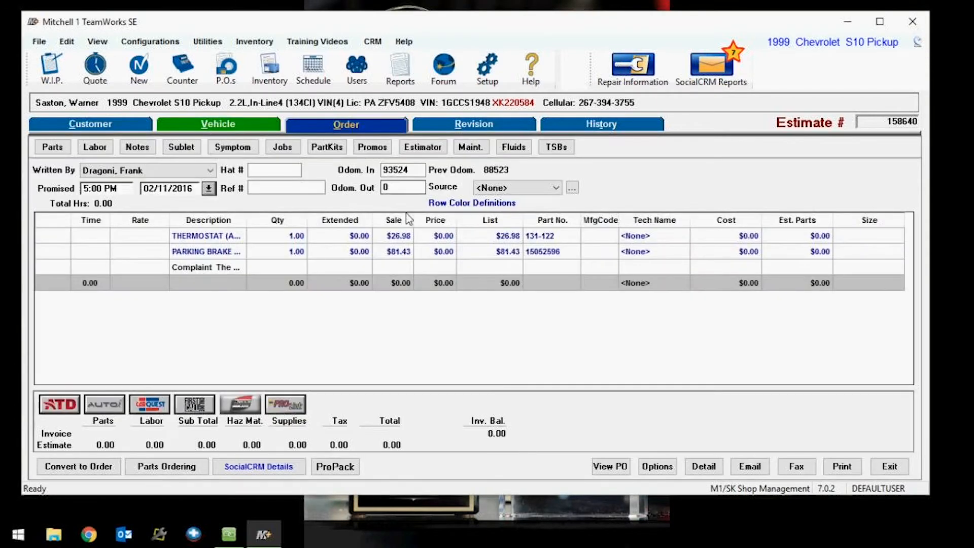
pyautogui.moveTo(261, 225); pyautogui.dragTo(295, 225)
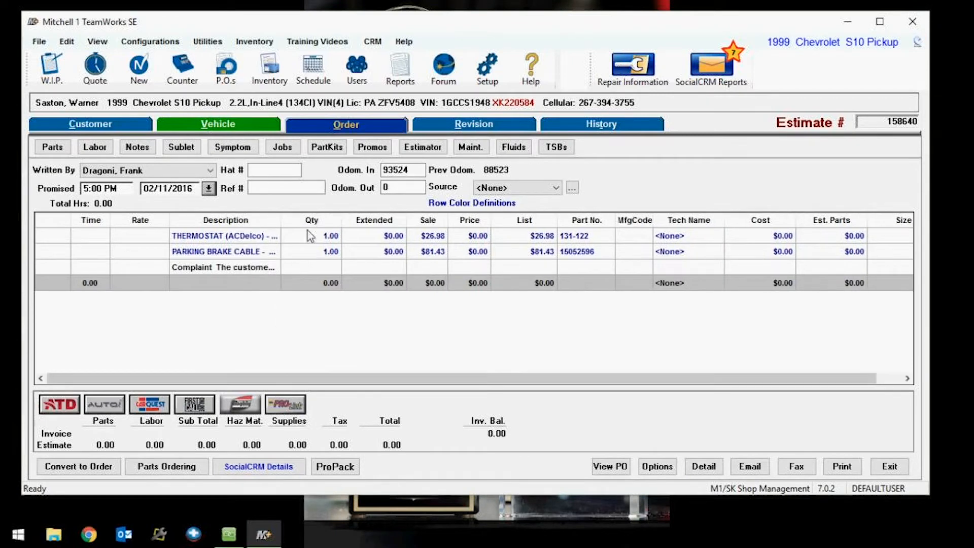
pyautogui.click(348, 462)
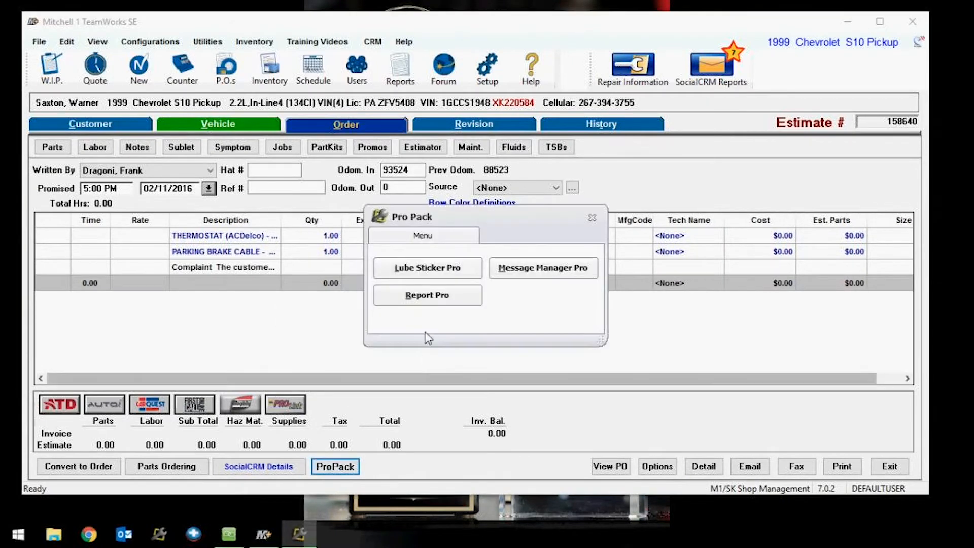
pyautogui.click(444, 268)
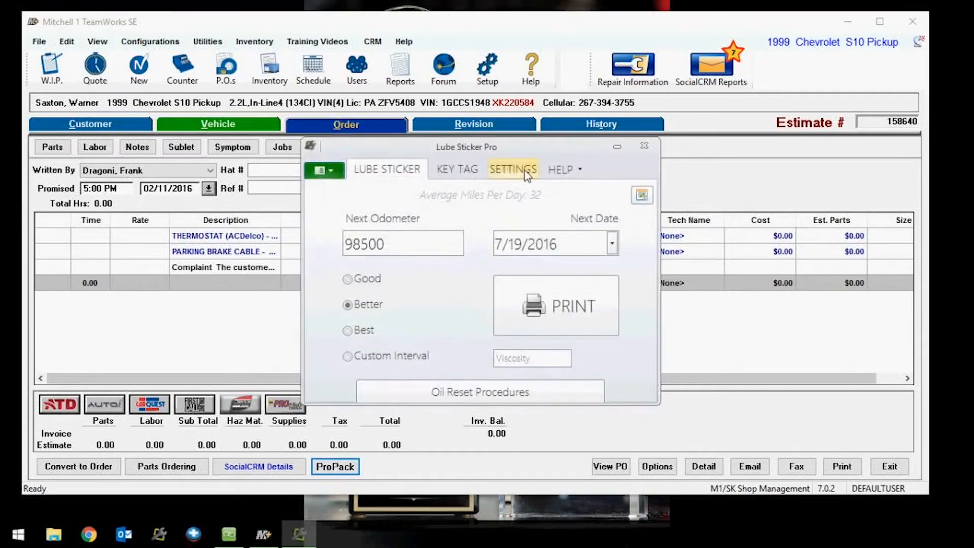
# - Examine the State1 - SIEM canned job's rule in the Advanced Scheduling settings, then leave the settings without changes
pyautogui.click(525, 172)
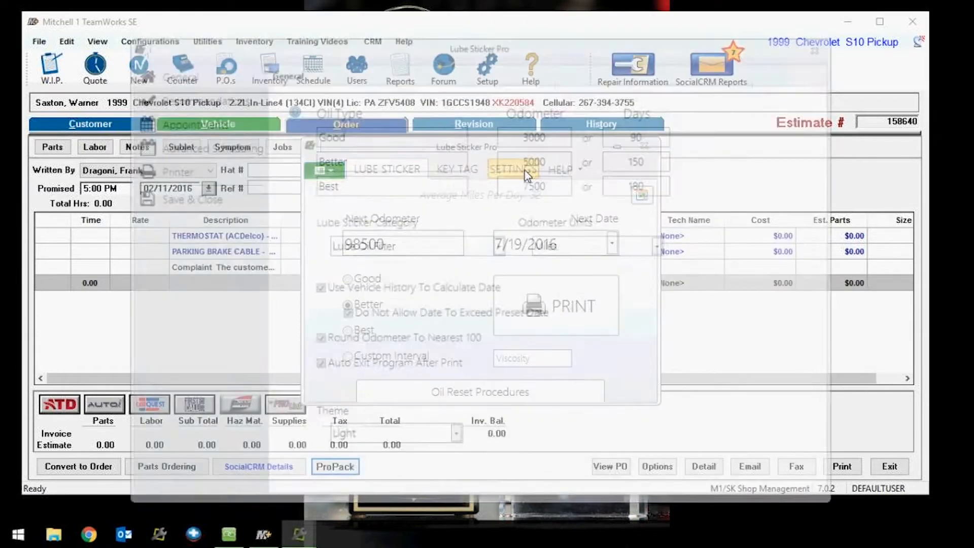
pyautogui.click(239, 152)
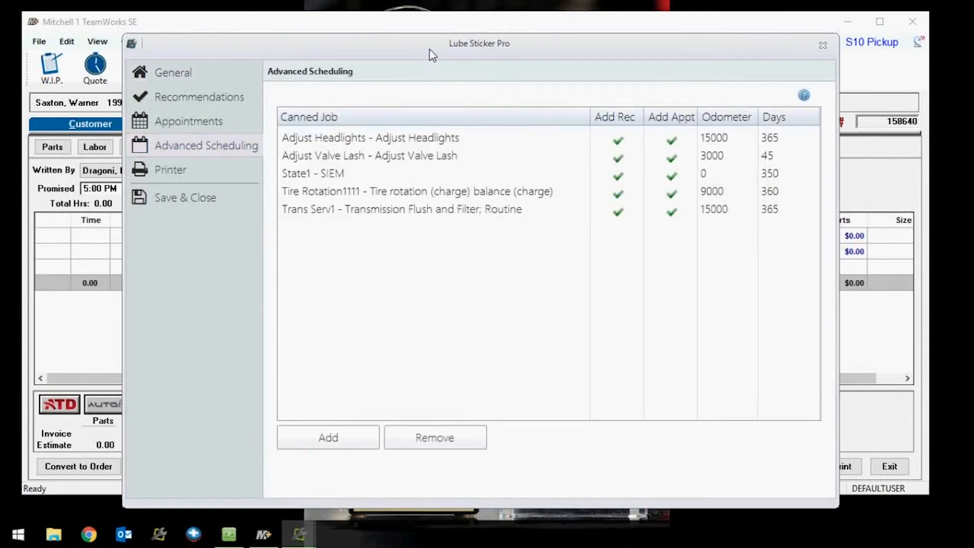
pyautogui.moveTo(431, 53); pyautogui.dragTo(400, 39)
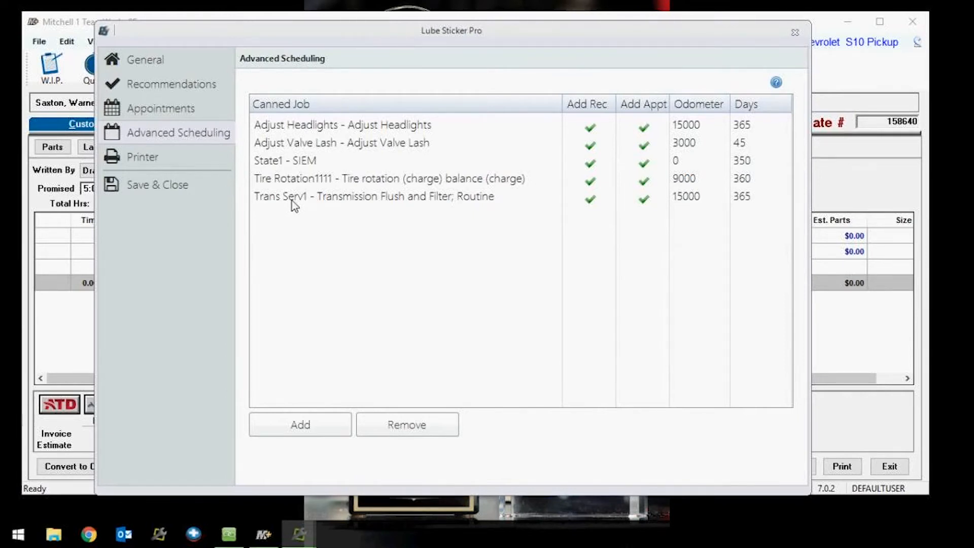
pyautogui.click(303, 162)
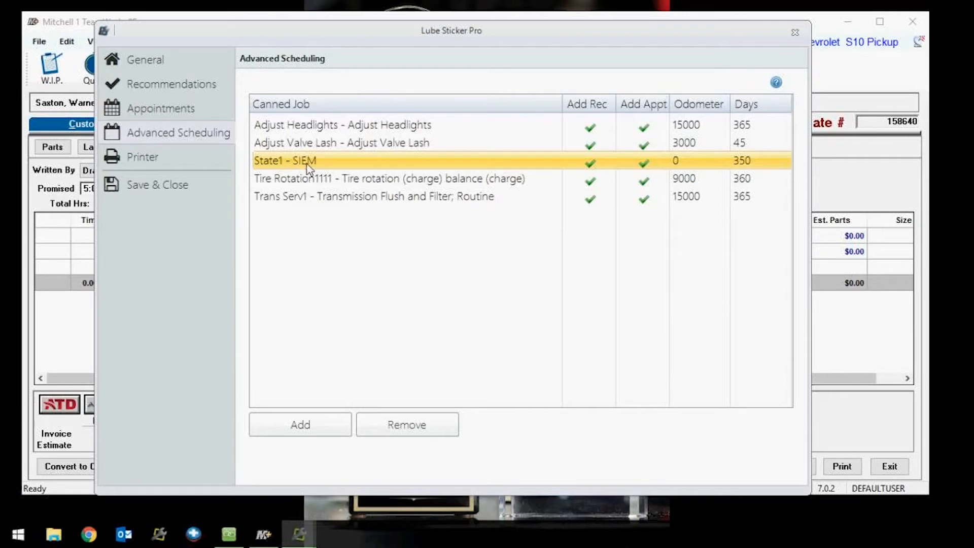
pyautogui.doubleClick(307, 165)
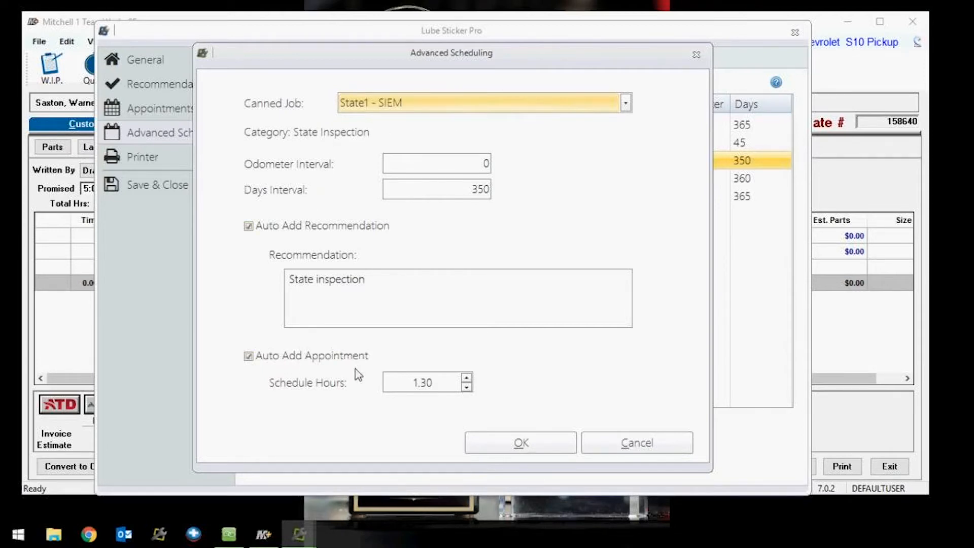
pyautogui.click(383, 288)
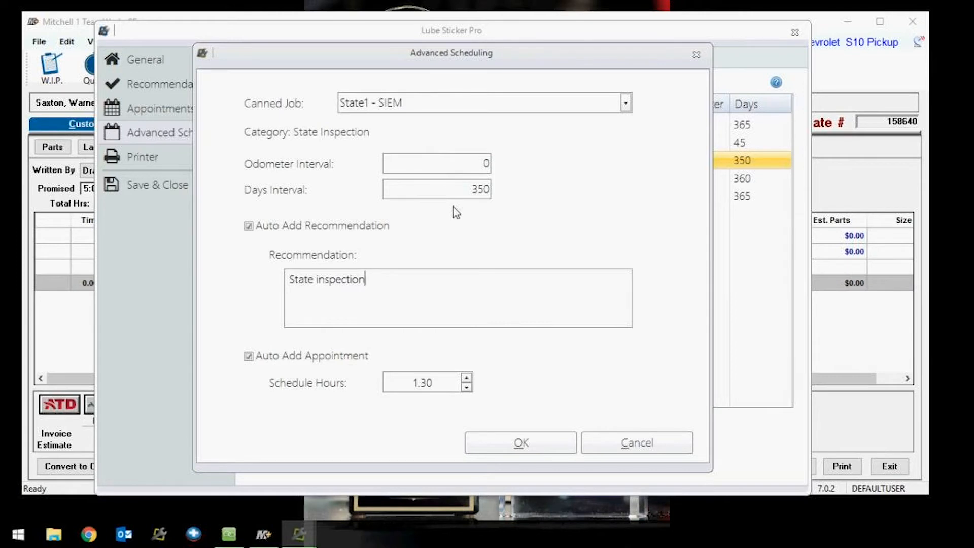
pyautogui.click(628, 451)
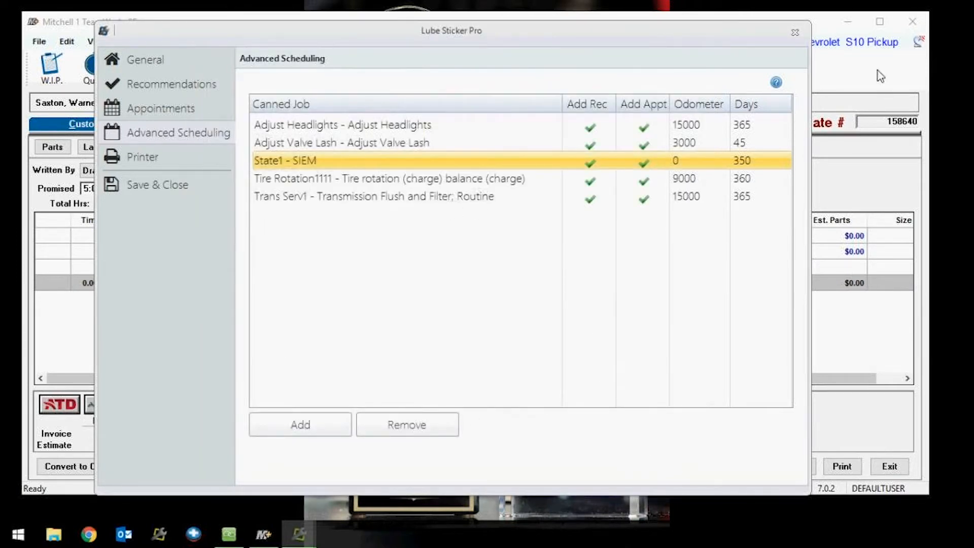
pyautogui.click(792, 36)
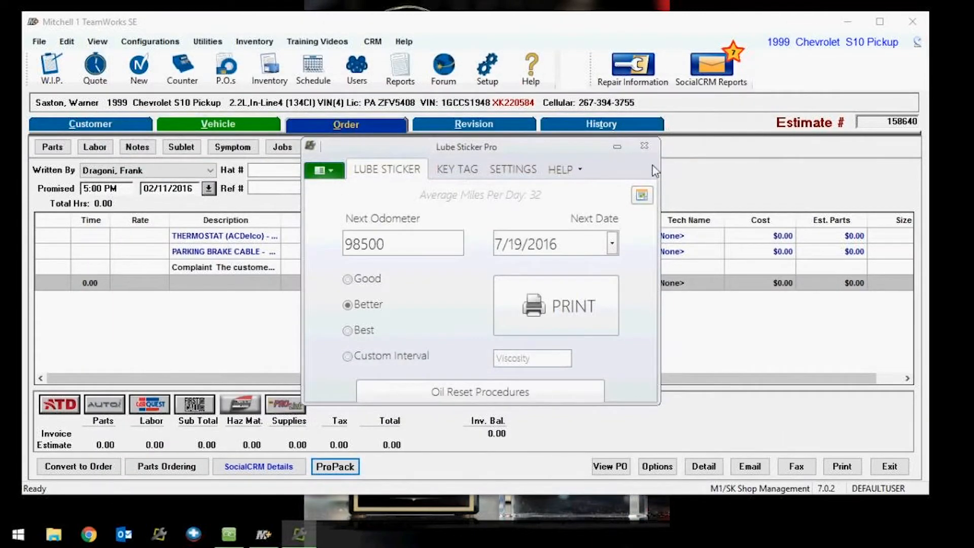
# - Add the State1, SIEM canned job to the order and run Lube Sticker Pro's scheduling without printing a sticker
pyautogui.click(612, 148)
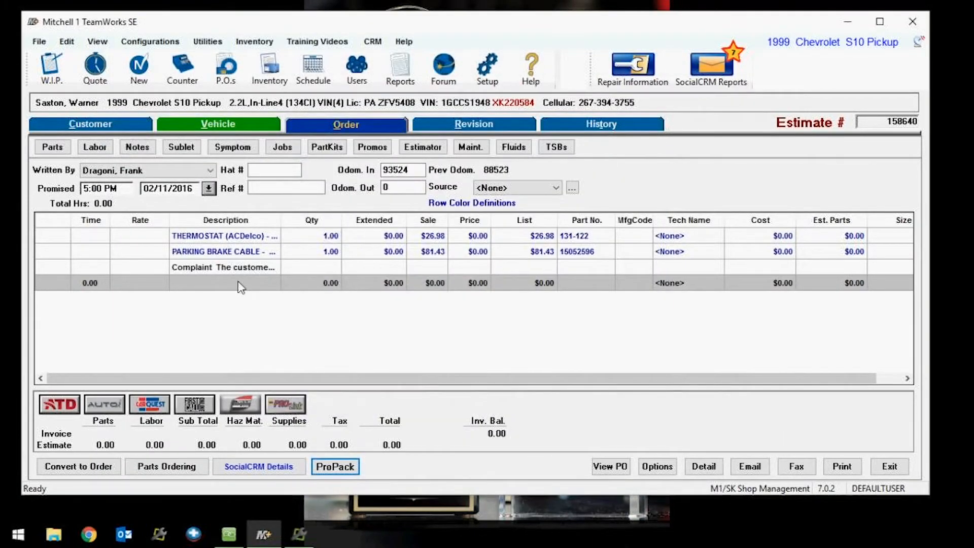
pyautogui.rightClick(245, 283)
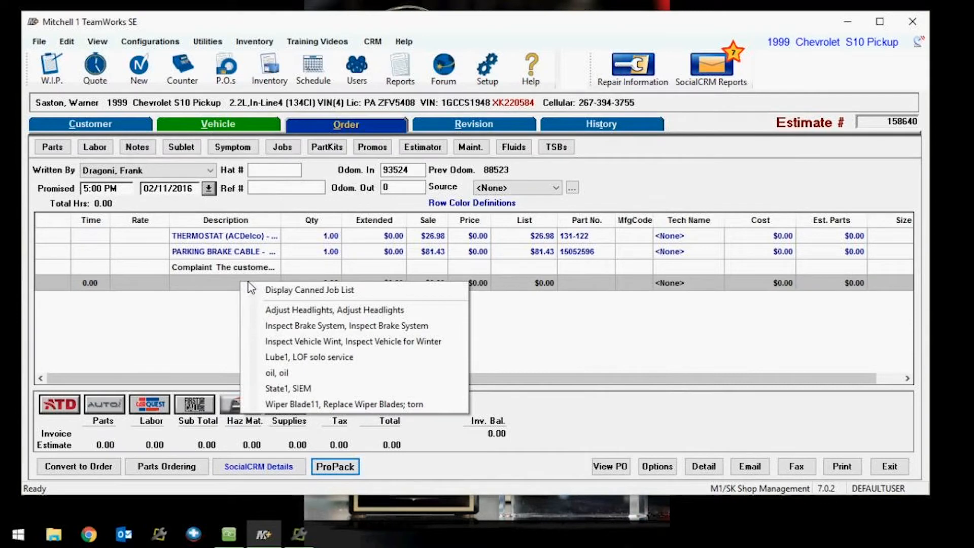
pyautogui.click(299, 389)
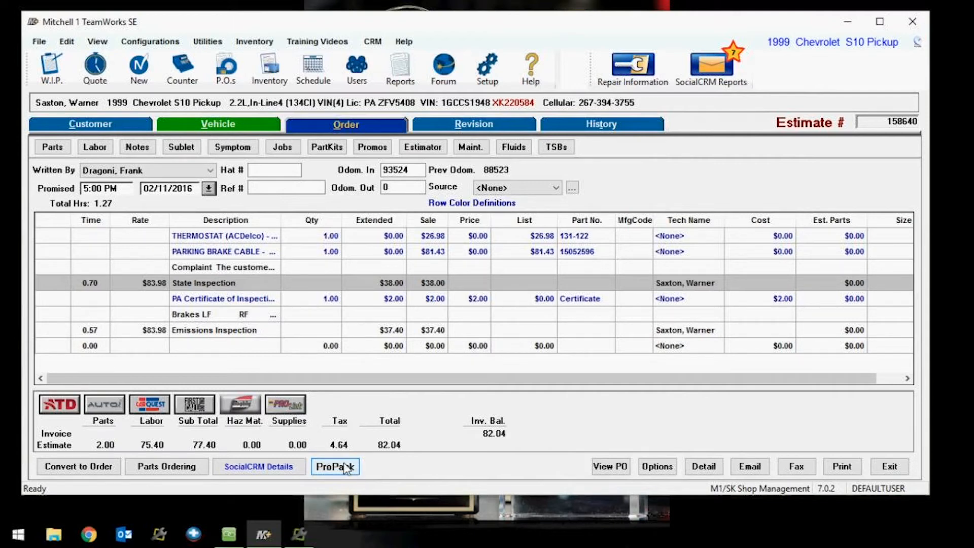
pyautogui.click(299, 534)
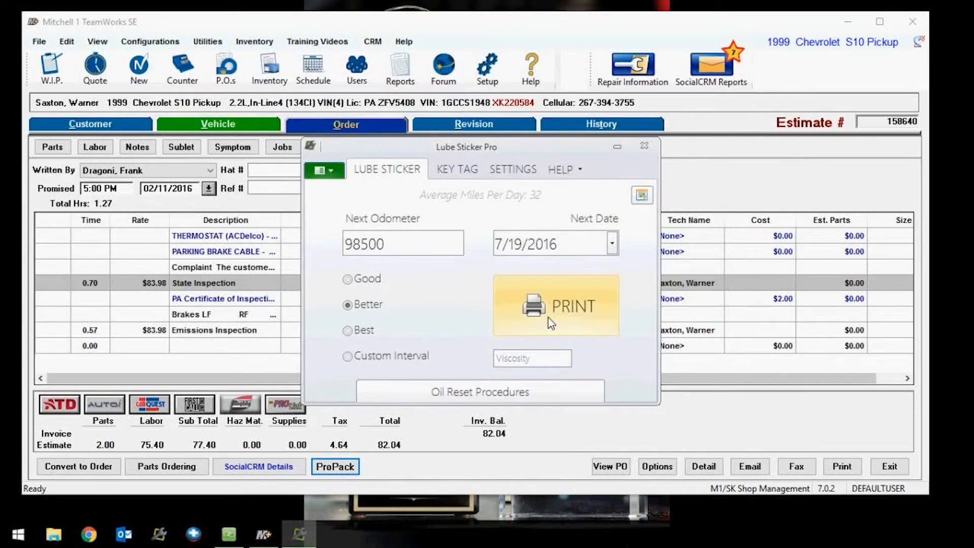
pyautogui.click(642, 196)
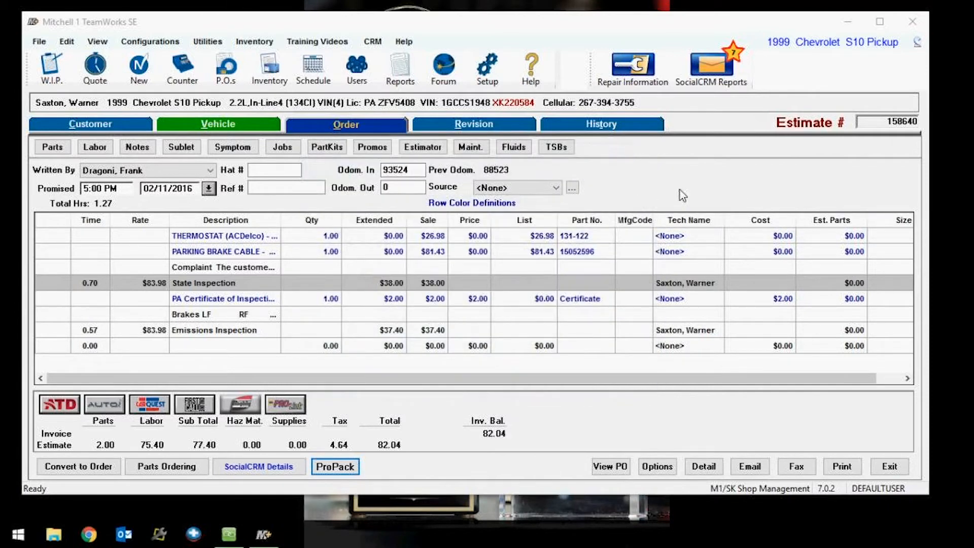
# - Reopen the 1999 Chevrolet S10 Pickup estimate from work in progress and open the vehicle's state inspection recommendation
pyautogui.click(55, 73)
pyautogui.click(62, 74)
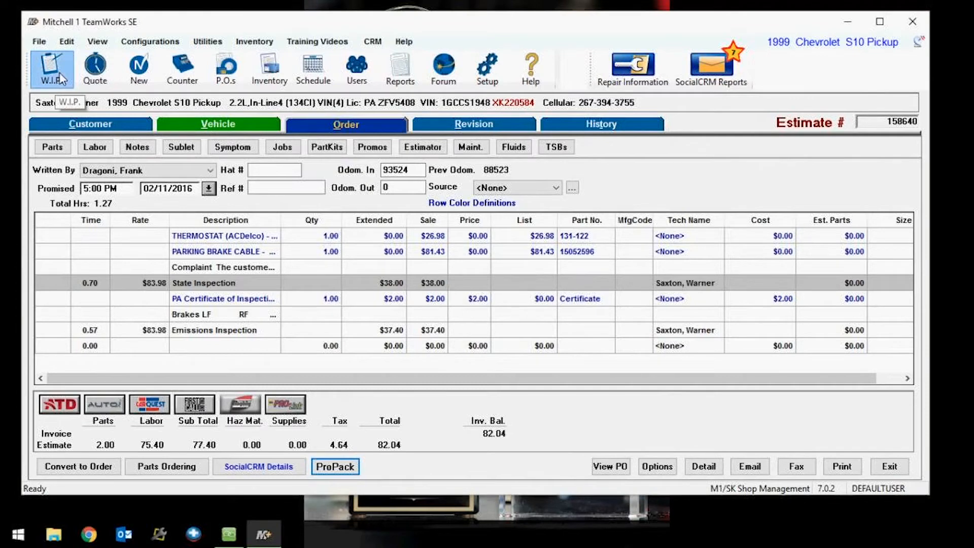
pyautogui.doubleClick(69, 127)
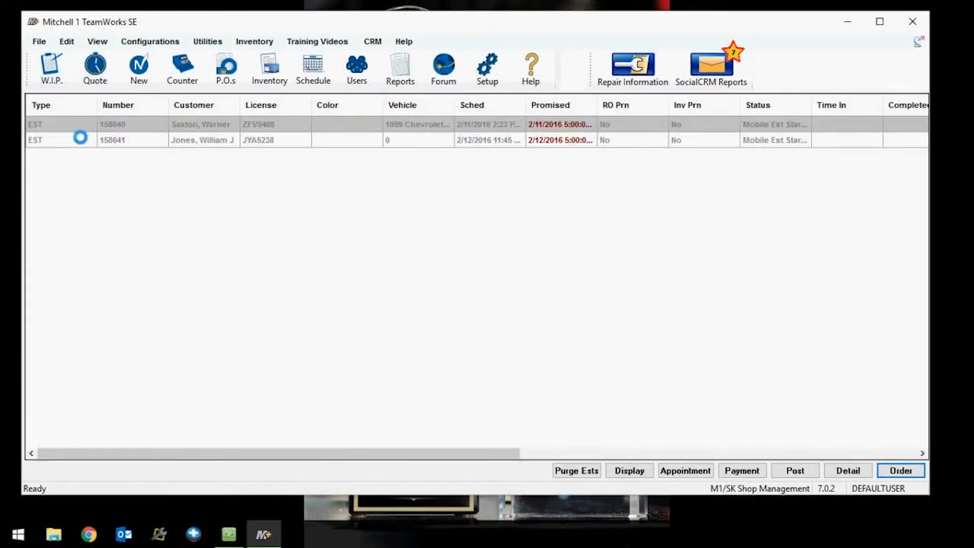
pyautogui.click(215, 126)
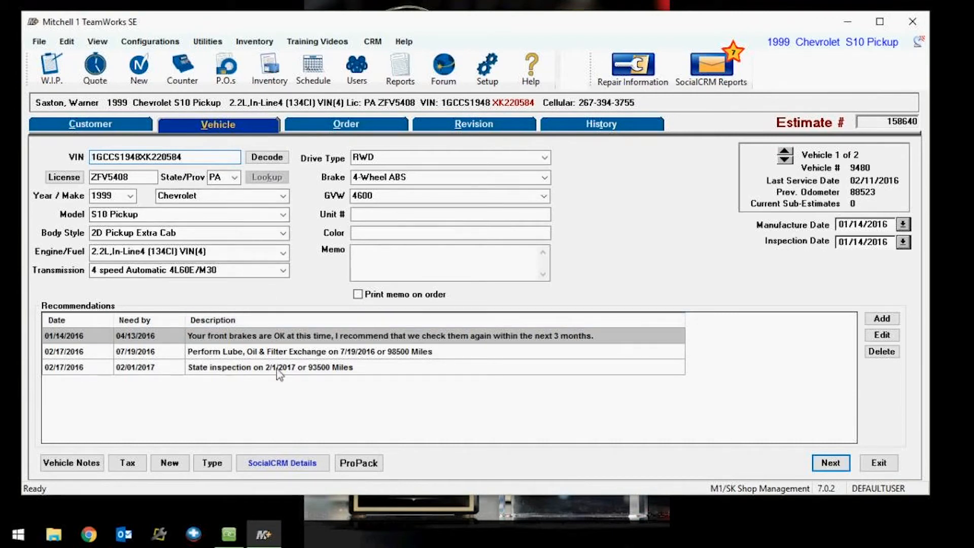
pyautogui.doubleClick(253, 367)
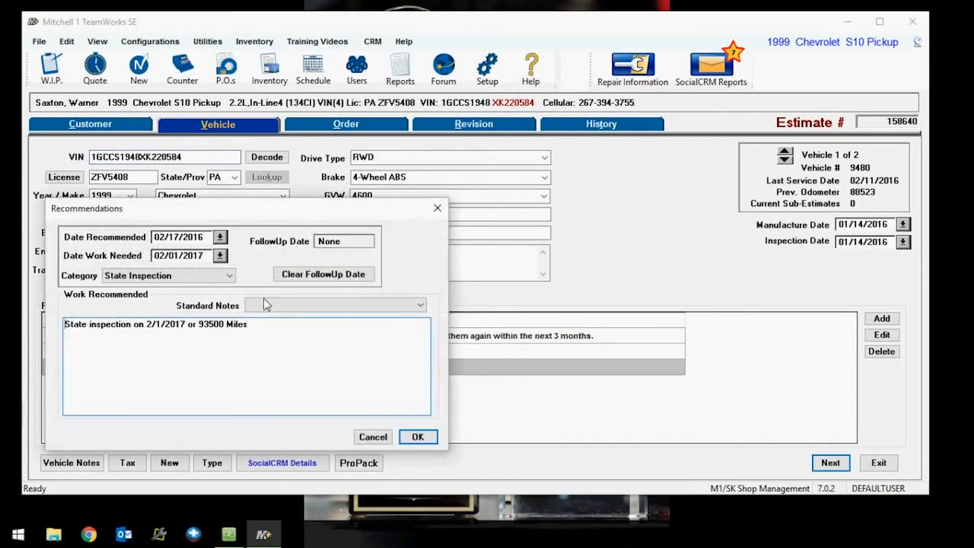
# - Review the state inspection recommendation's wording and needed-by date, and close it without changes
pyautogui.moveTo(276, 209); pyautogui.dragTo(414, 183)
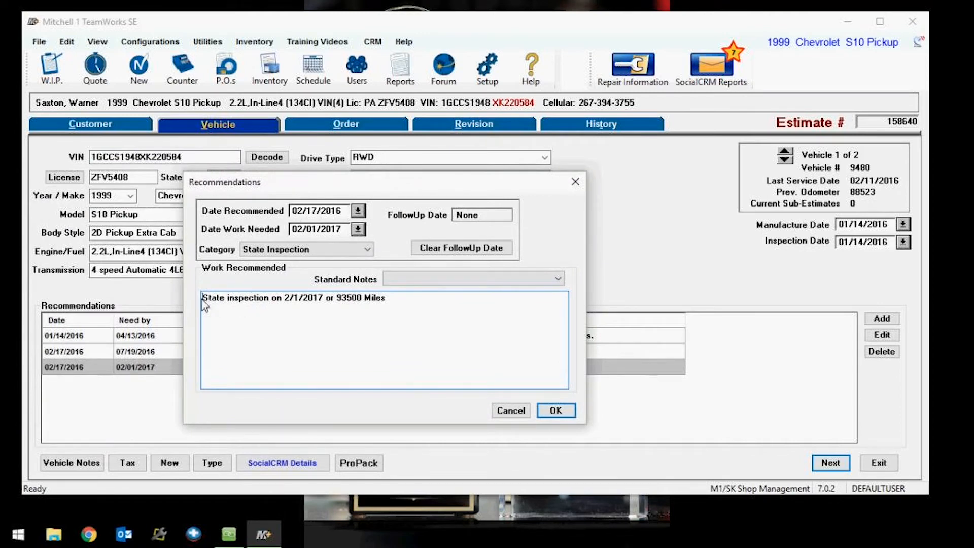
pyautogui.moveTo(212, 305); pyautogui.dragTo(399, 306)
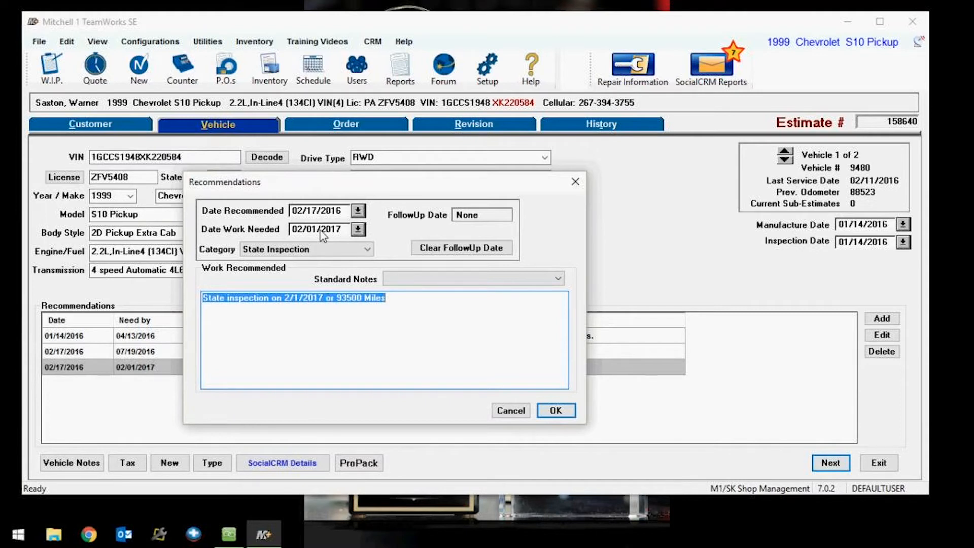
pyautogui.click(580, 180)
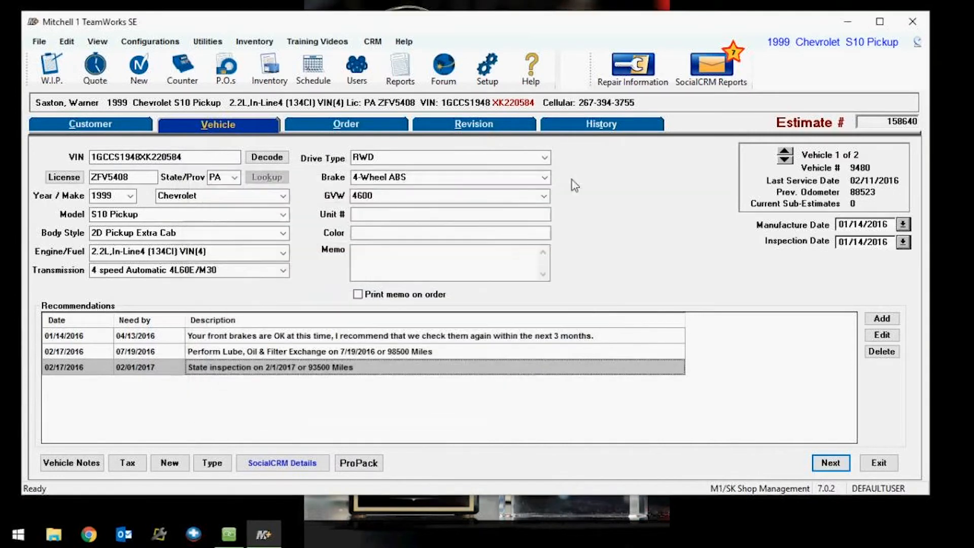
# - Check the scheduler for the state inspection appointment on February 1, 2017, and close the scheduler
pyautogui.click(307, 66)
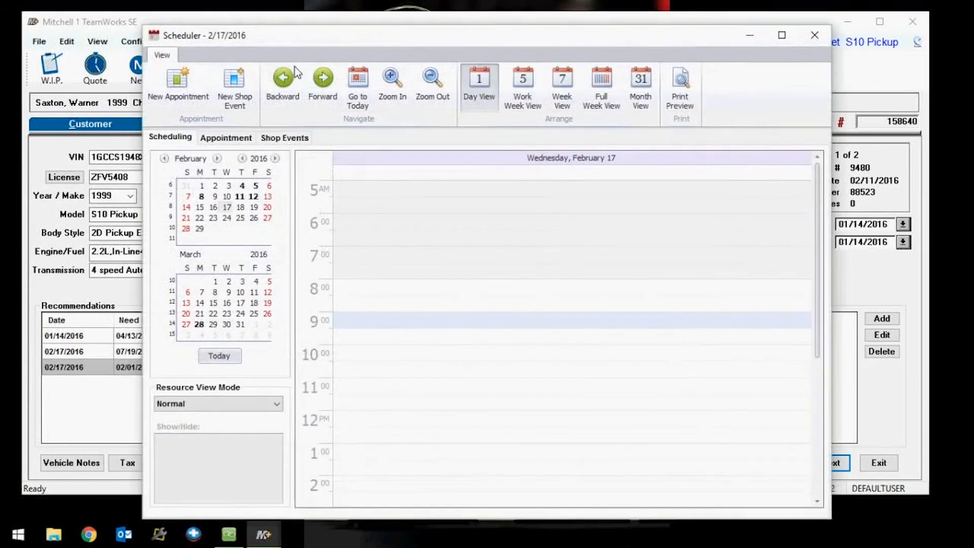
pyautogui.click(275, 159)
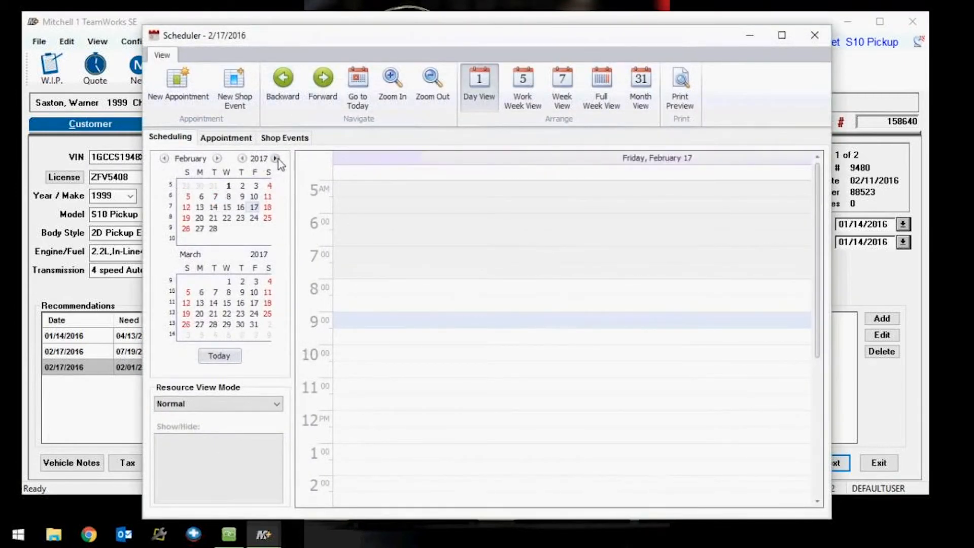
pyautogui.click(229, 185)
pyautogui.moveTo(430, 309)
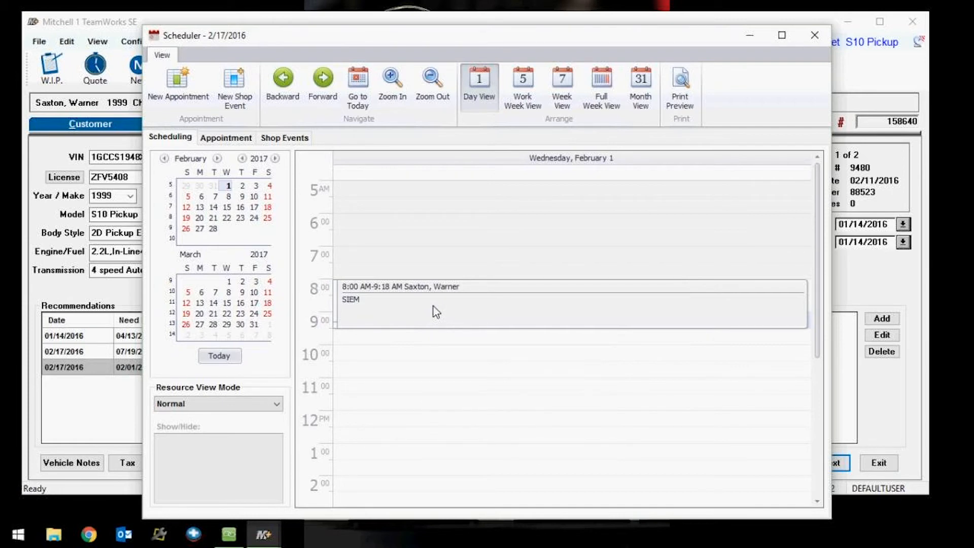
pyautogui.click(812, 41)
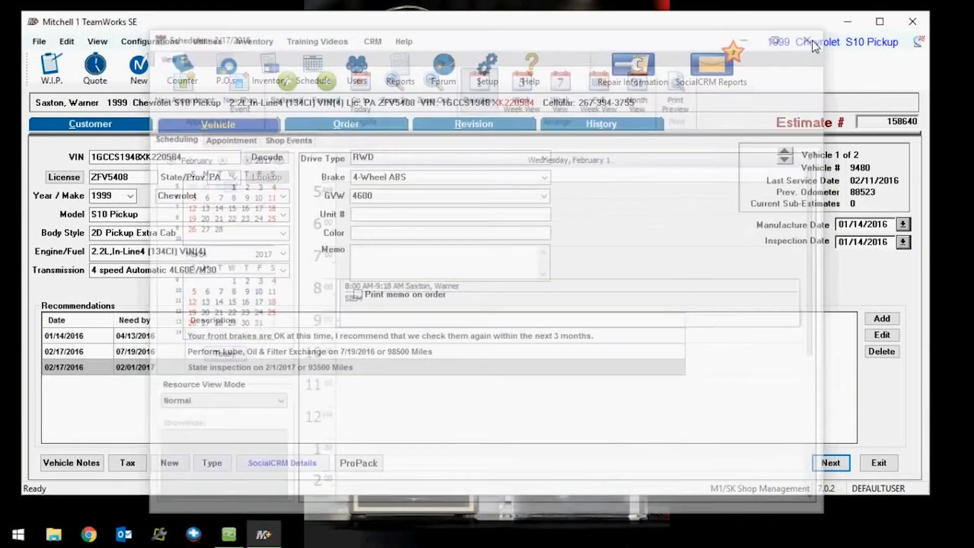
# - Return to the order, launch Lube Sticker Pro and open its Advanced Scheduling settings
pyautogui.click(345, 125)
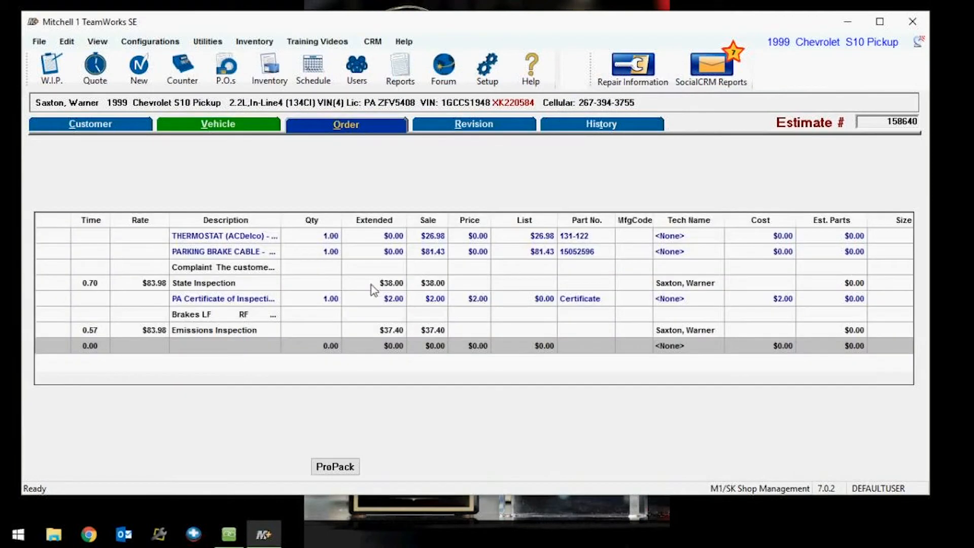
pyautogui.click(337, 466)
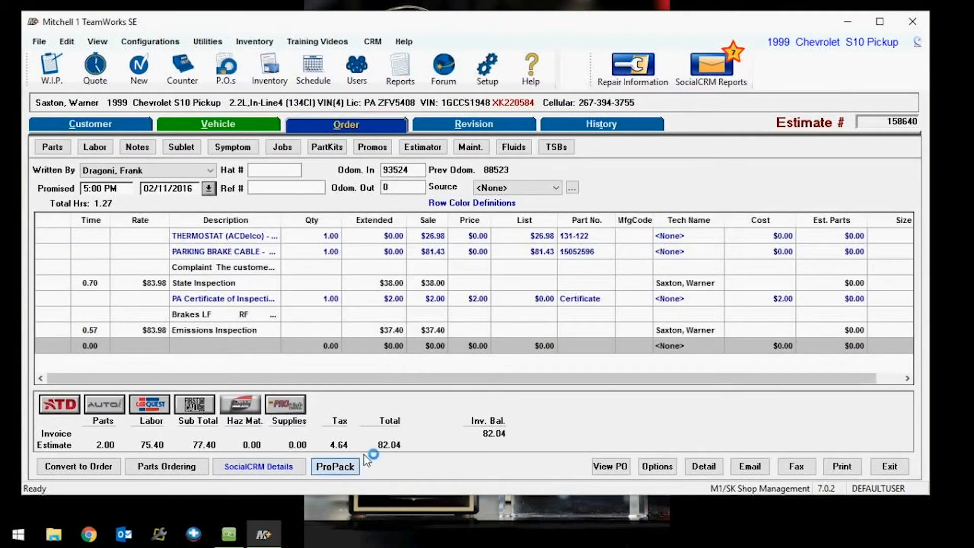
pyautogui.click(440, 277)
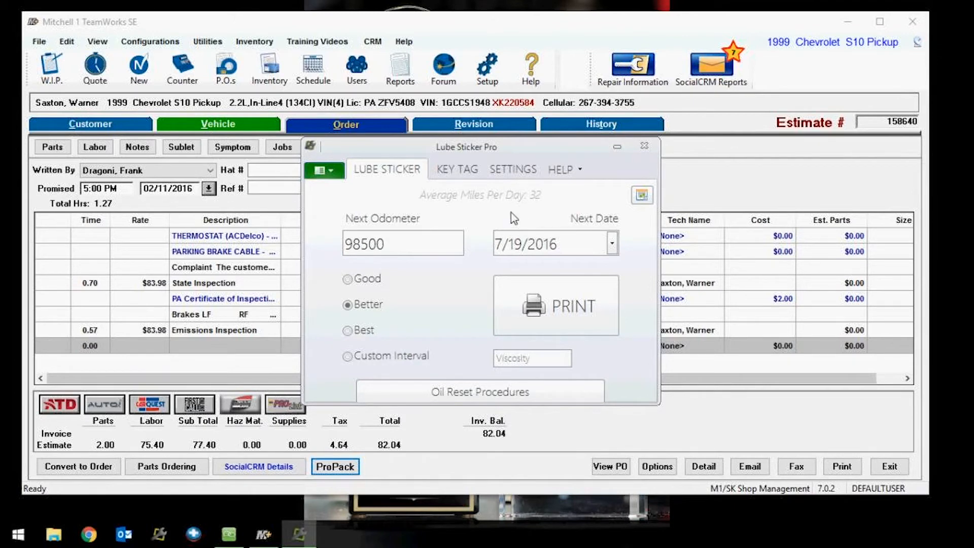
pyautogui.click(521, 178)
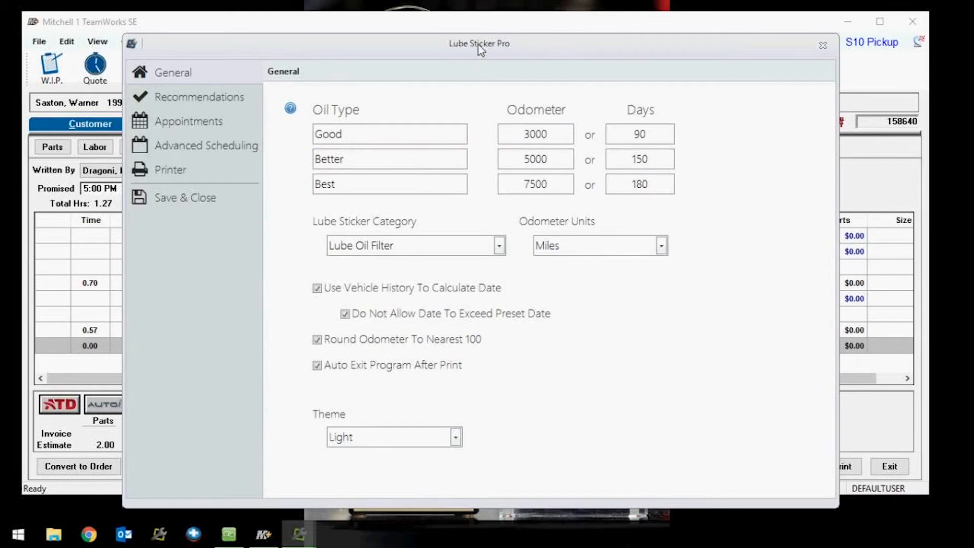
pyautogui.moveTo(479, 48); pyautogui.dragTo(483, 34)
pyautogui.click(198, 132)
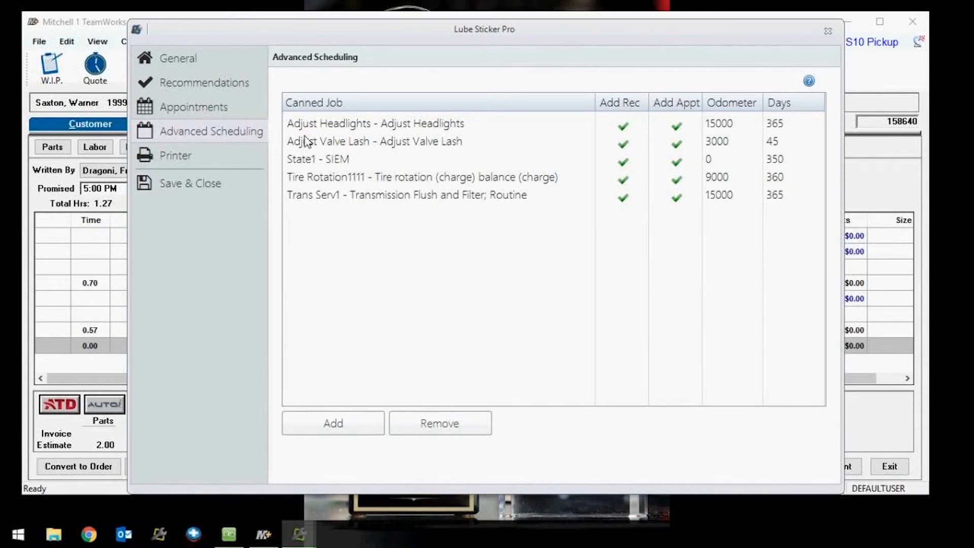
# - Start a scheduling rule for the 60,000 Mile Service canned job with an odometer interval of 30000 and a days interval of 1280
pyautogui.click(360, 422)
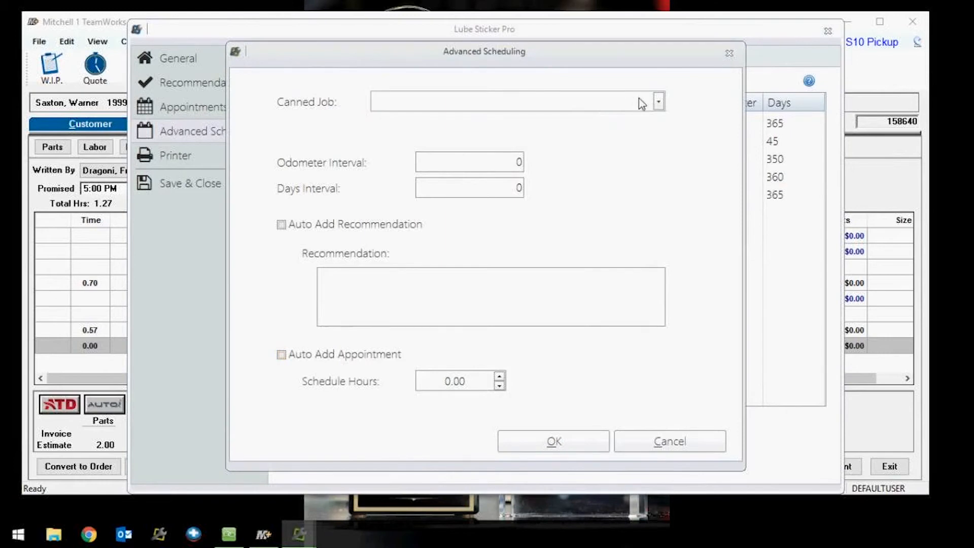
pyautogui.click(658, 101)
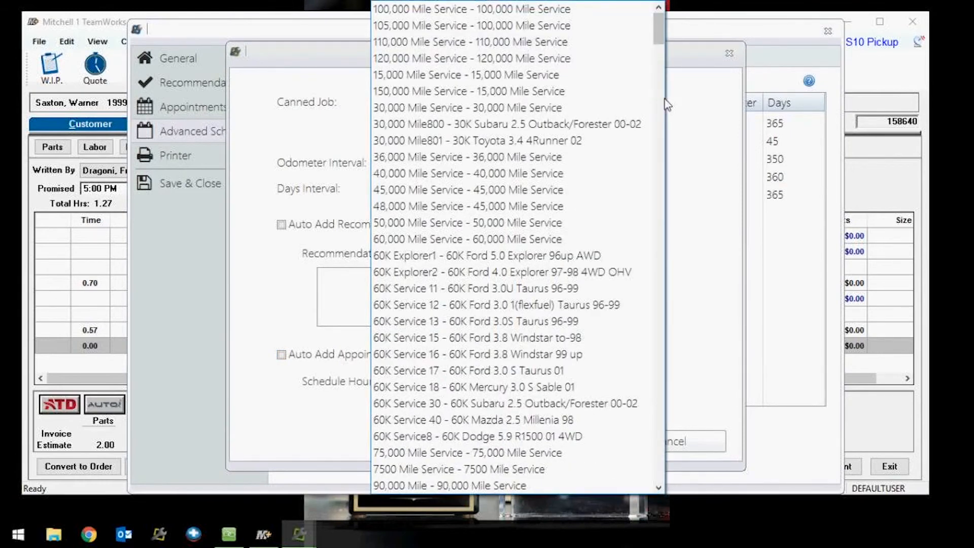
pyautogui.click(563, 239)
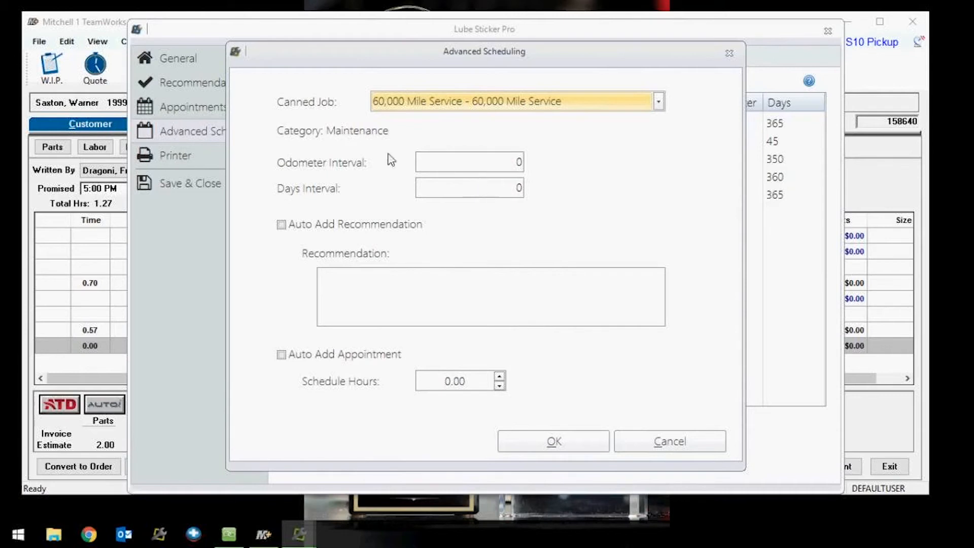
pyautogui.click(512, 162)
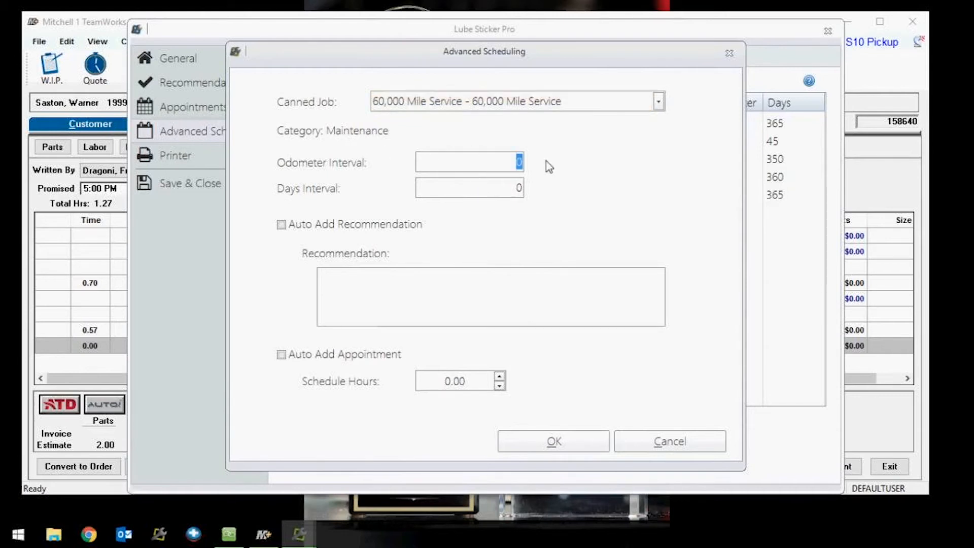
pyautogui.write('30000')
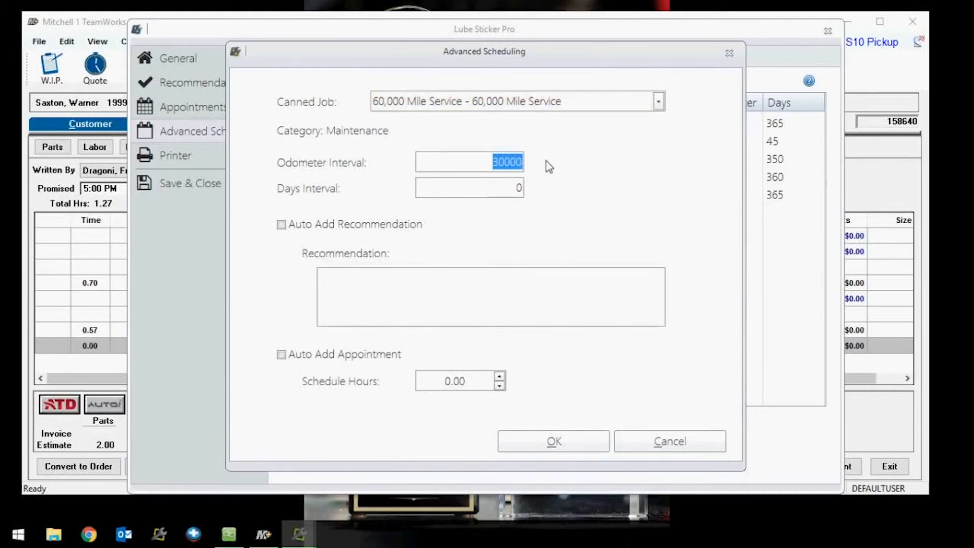
pyautogui.press('Tab')
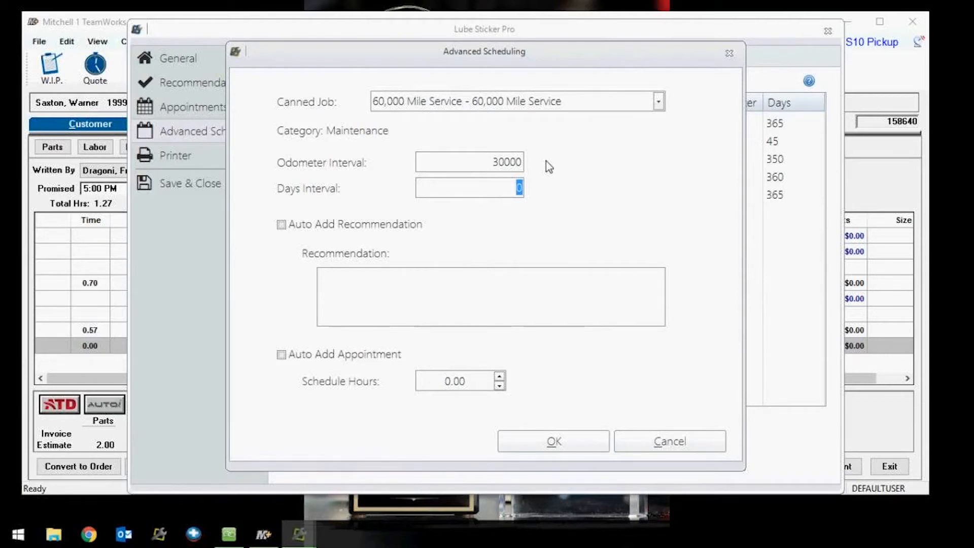
pyautogui.write('1280')
pyautogui.press('Tab')
# - Enter "90,000 Mile Service" as the new rule's recommendation text
pyautogui.click(495, 287)
pyautogui.write('90K')
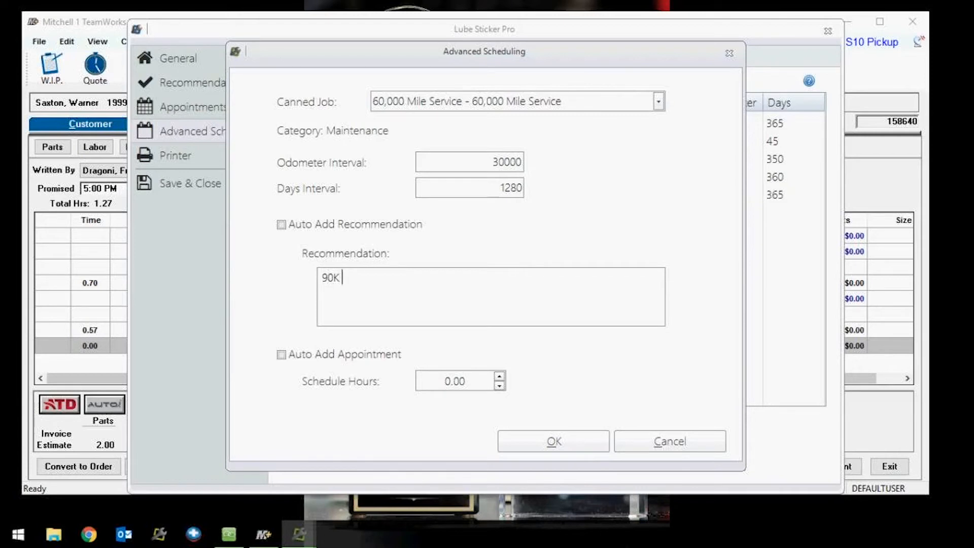
pyautogui.press('BackSpace')
pyautogui.write(',000 Mile Service')
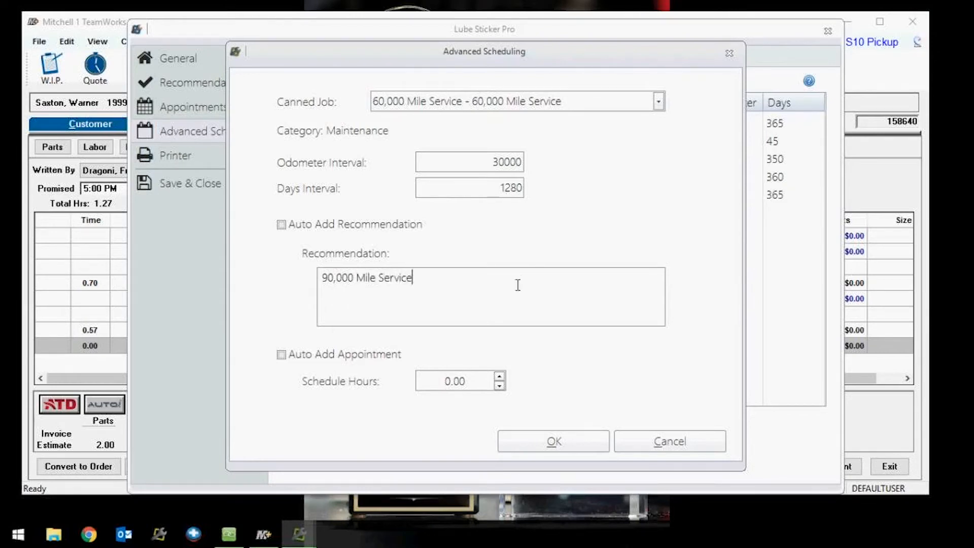
# - Set the rule's schedule hours to 2.00, enable Auto Add Appointment and Auto Add Recommendation, accept the rule and close Lube Sticker Pro
pyautogui.click(499, 377)
pyautogui.click(500, 377)
pyautogui.click(500, 377)
pyautogui.click(378, 358)
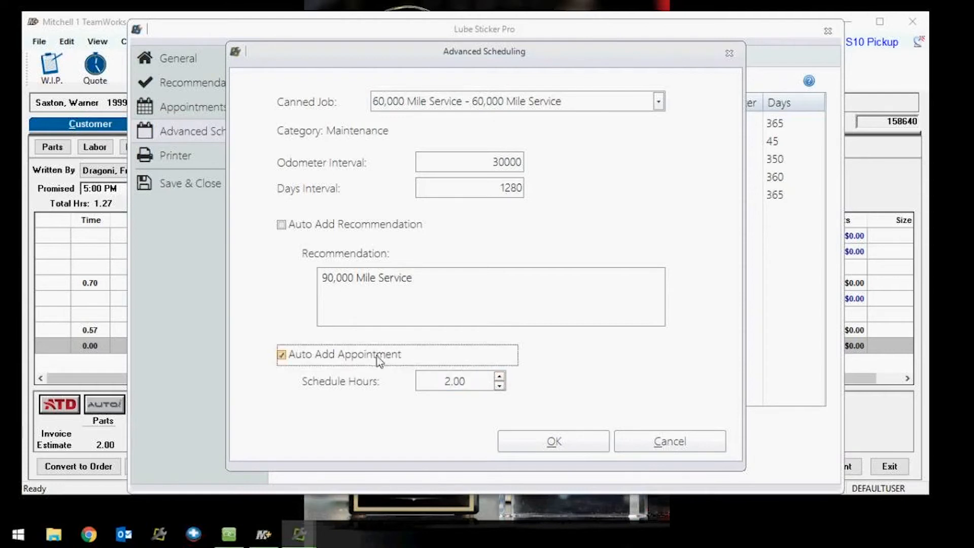
pyautogui.click(335, 232)
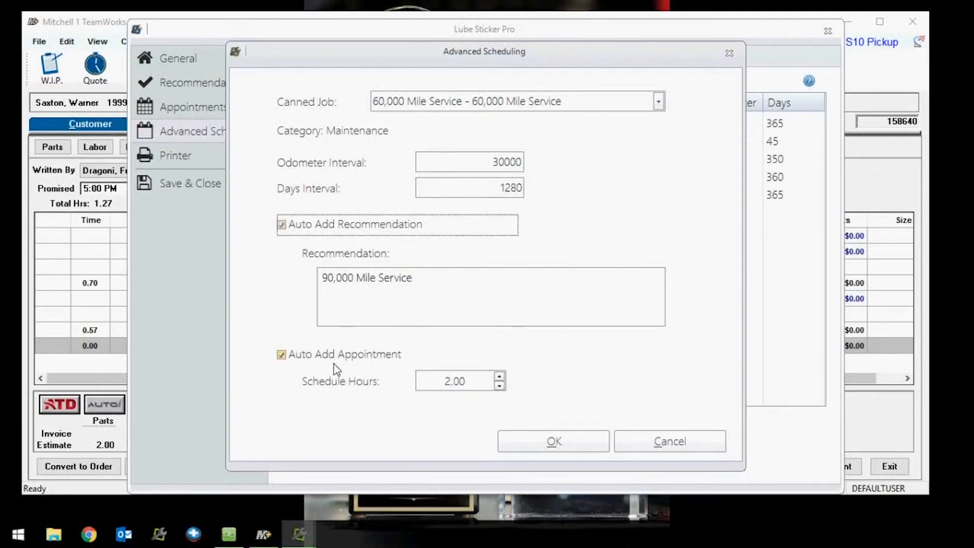
pyautogui.click(568, 439)
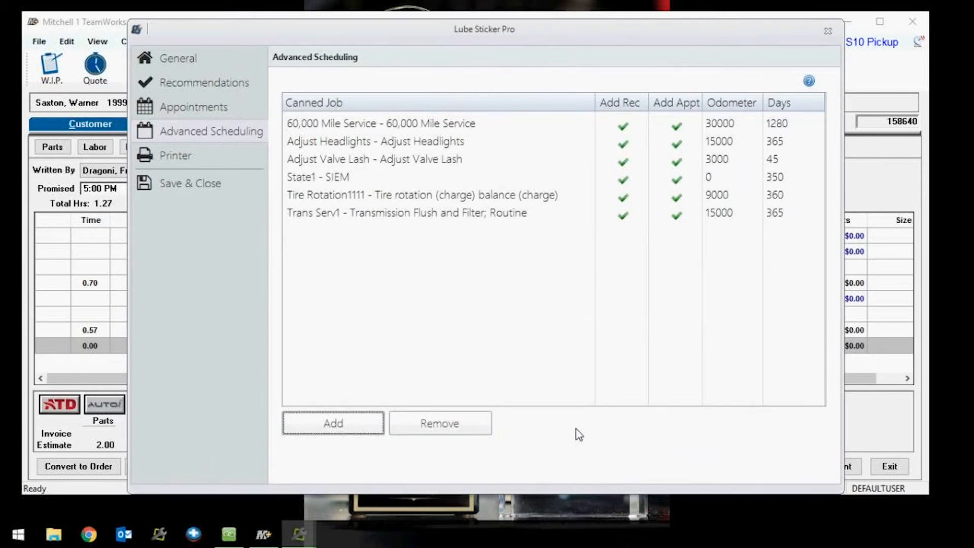
pyautogui.click(826, 32)
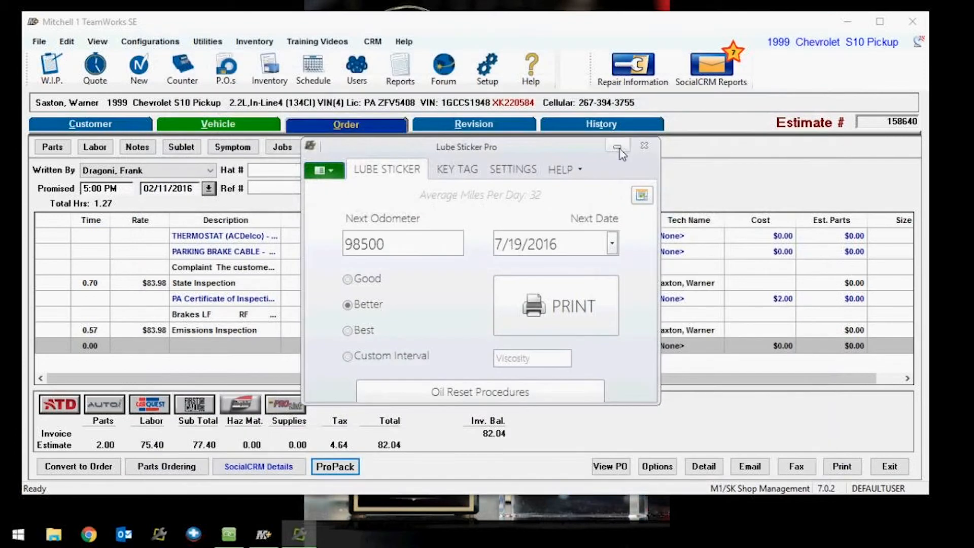
pyautogui.click(635, 148)
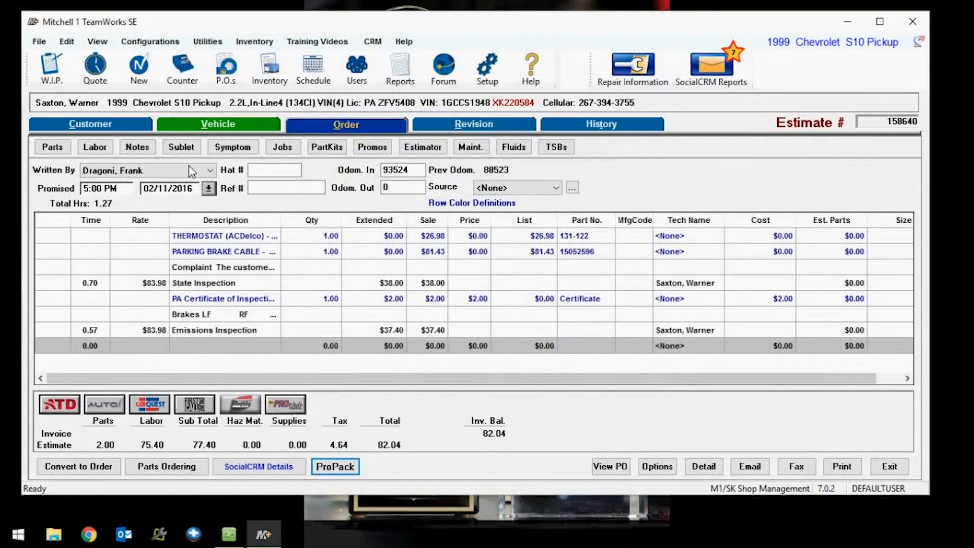
# - Find the 60,000 Mile Service canned job by searching descriptions for "60" and transfer it to the order
pyautogui.click(281, 152)
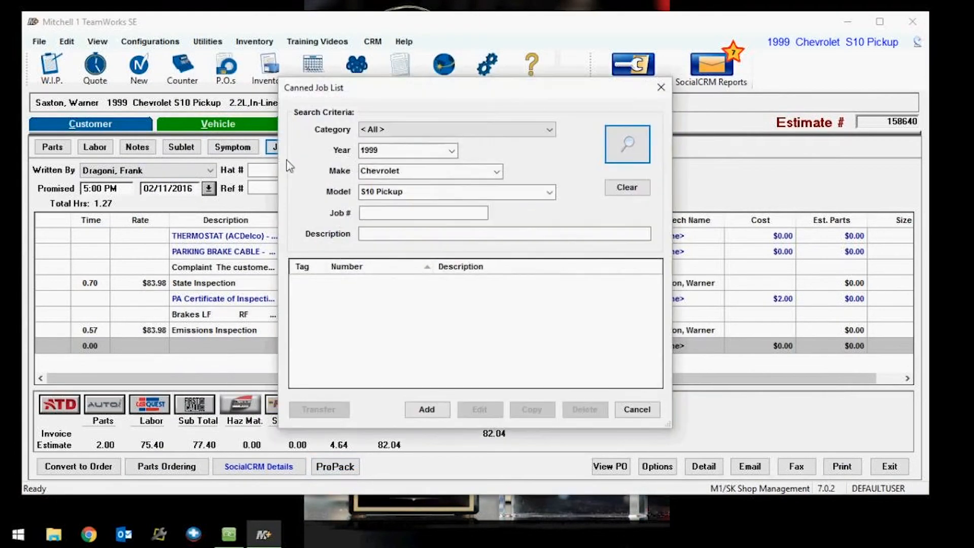
pyautogui.click(409, 234)
pyautogui.write('60')
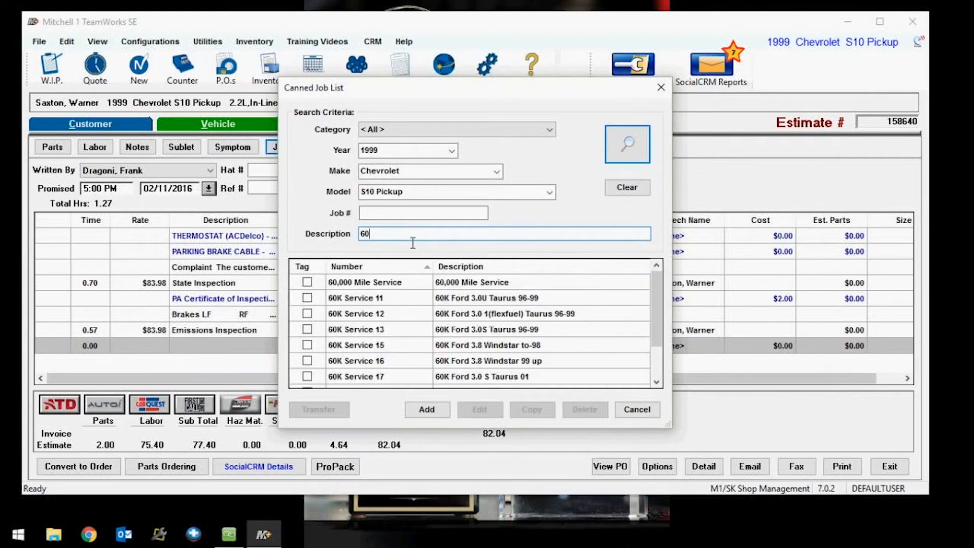
pyautogui.click(307, 282)
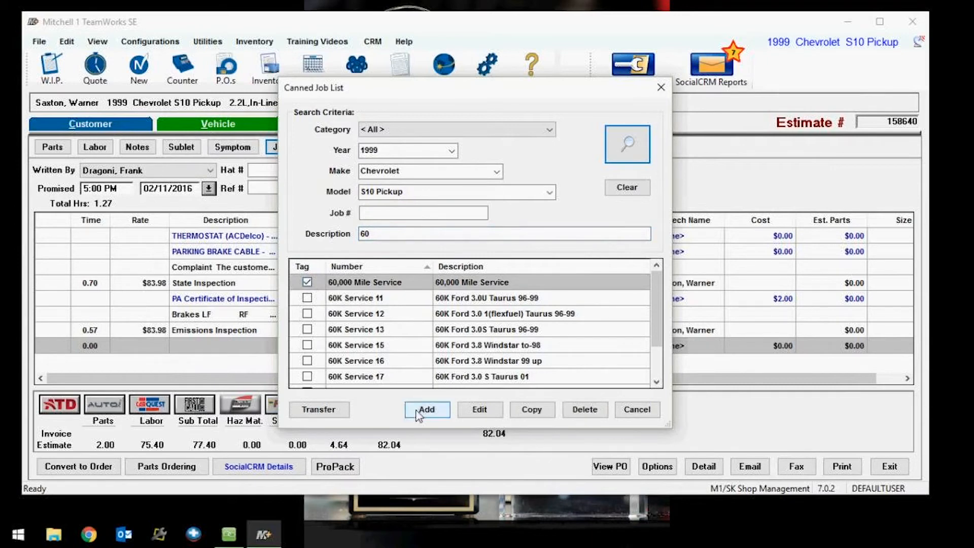
pyautogui.click(334, 409)
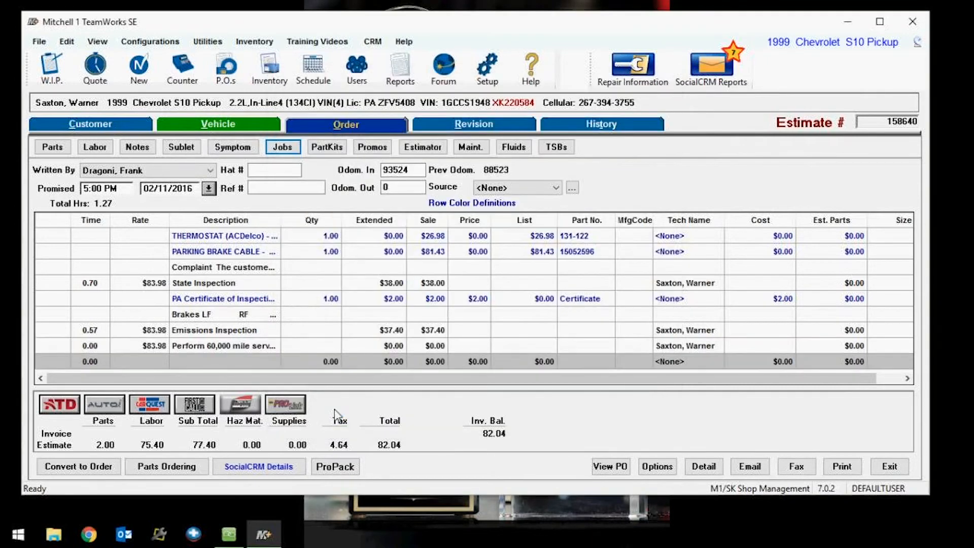
# - Relaunch Lube Sticker Pro from the order and run Advanced Scheduling without printing a lube sticker
pyautogui.click(357, 466)
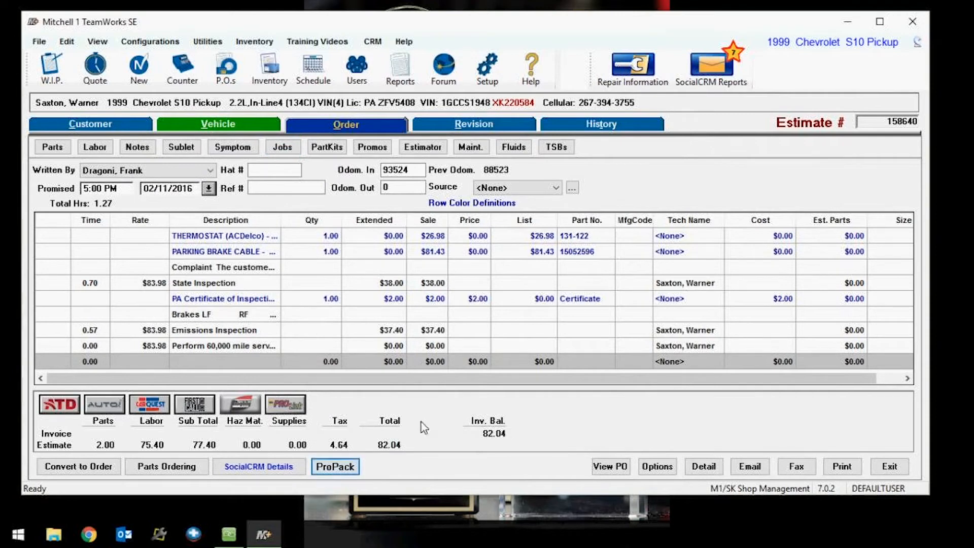
pyautogui.click(447, 274)
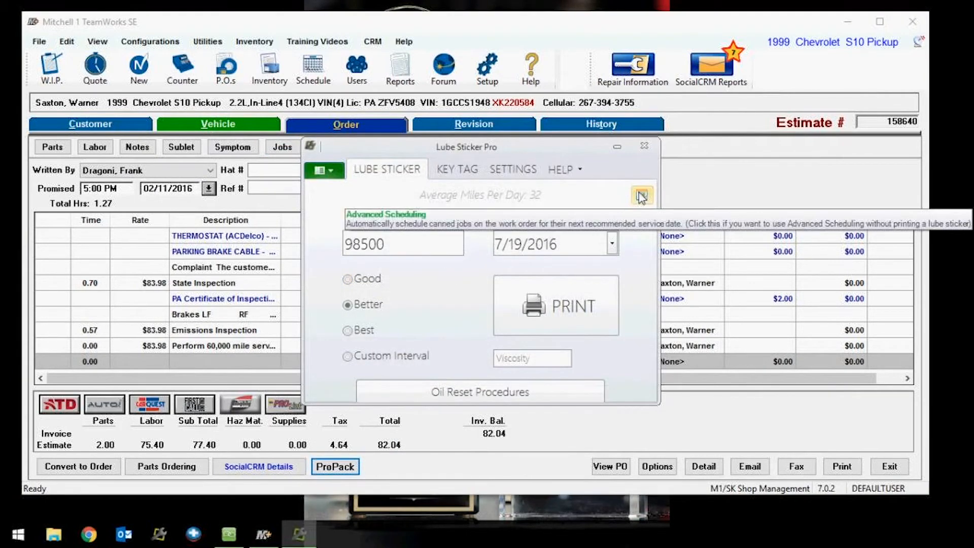
pyautogui.click(642, 197)
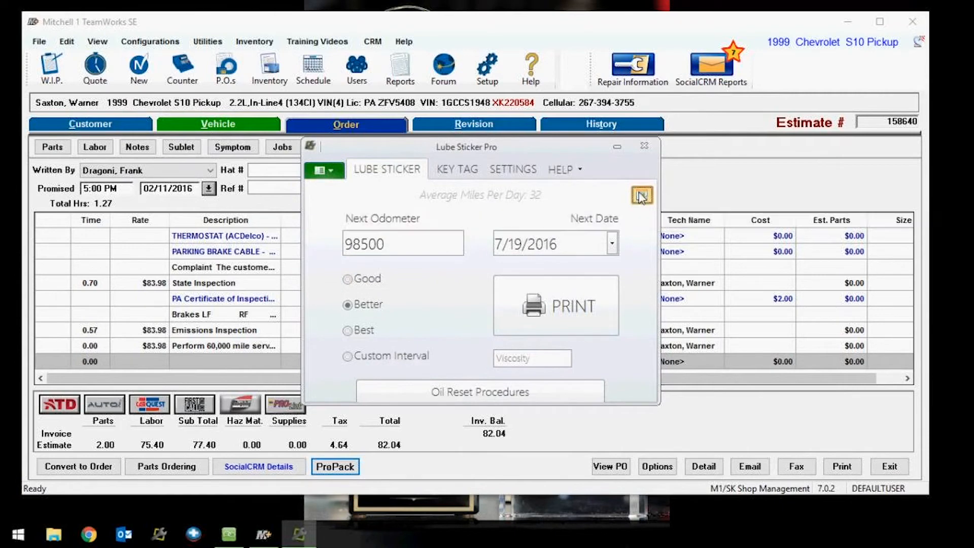
# - Review the vehicle's new 90,000 Mile Service recommendation and close it without changes
pyautogui.click(218, 126)
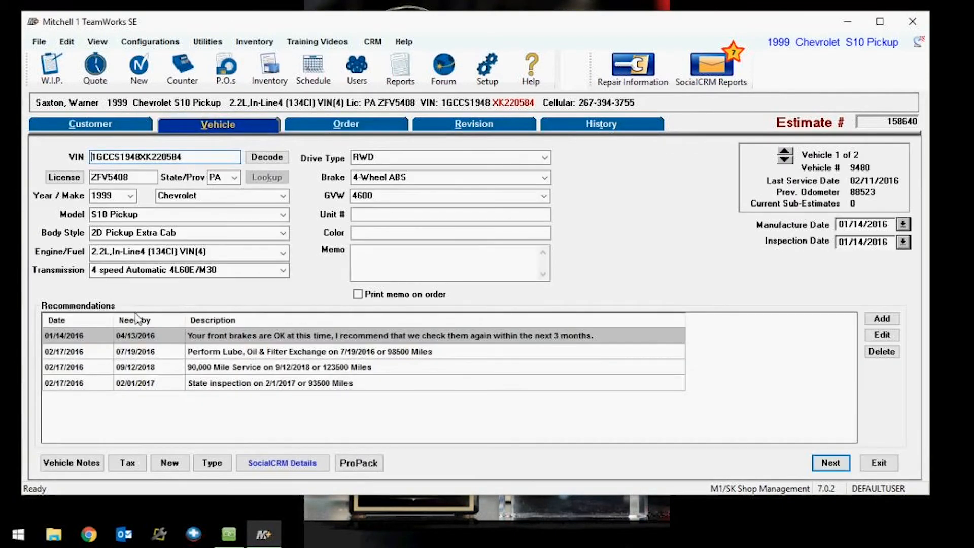
pyautogui.doubleClick(227, 368)
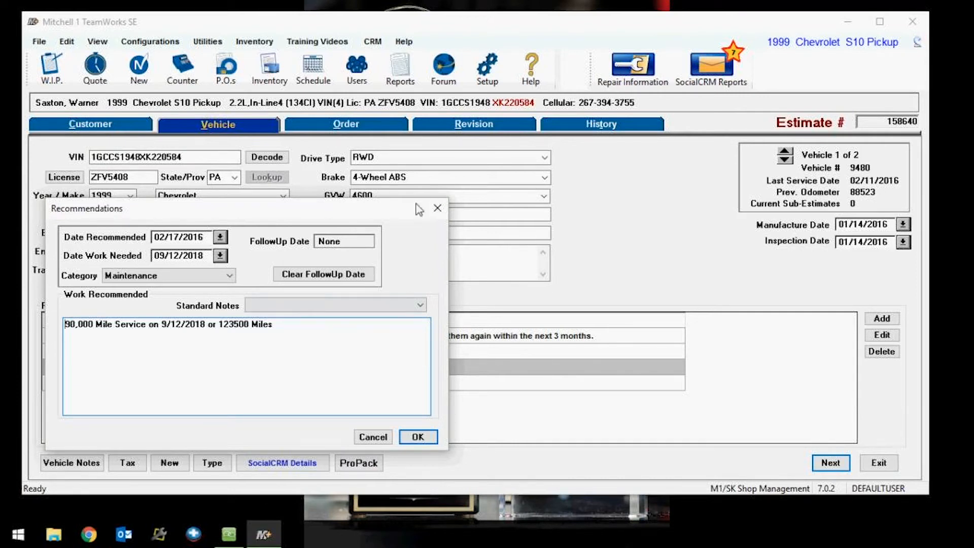
pyautogui.click(442, 208)
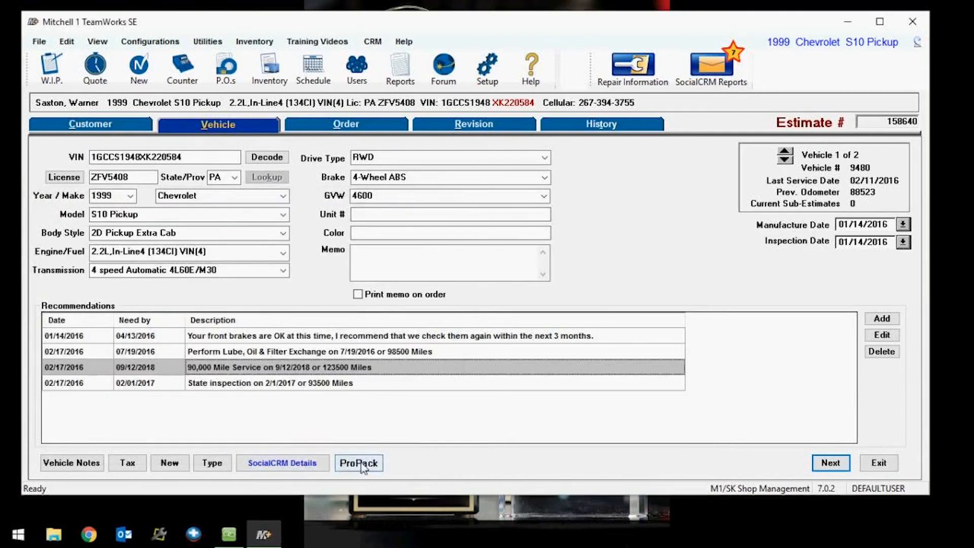
# - Open Lube Sticker Pro from the vehicle record and review its Advanced Scheduling rules and help options
pyautogui.click(359, 462)
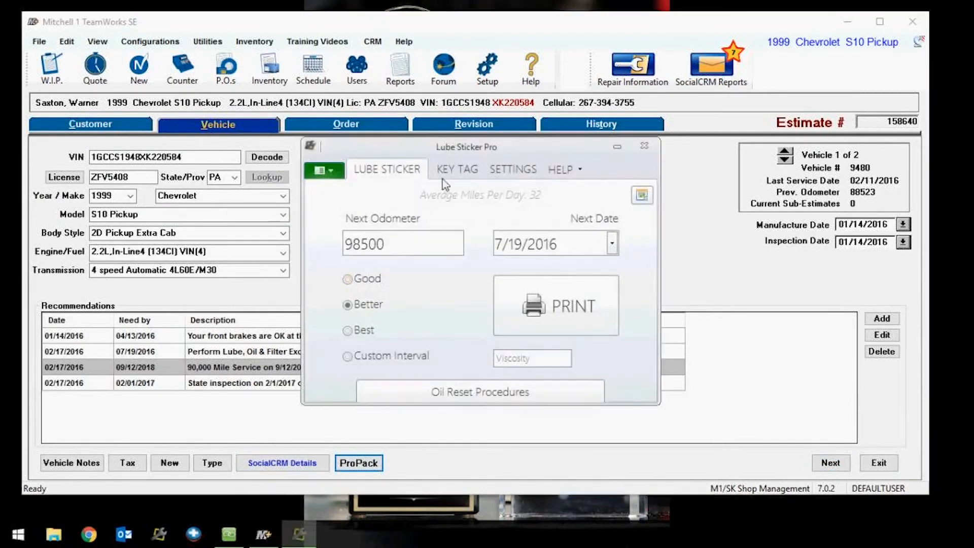
pyautogui.click(514, 170)
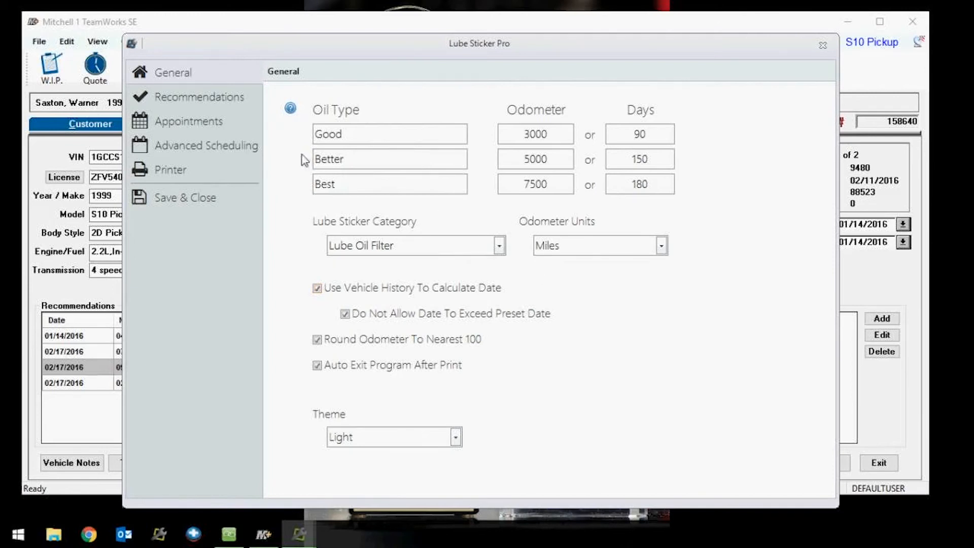
pyautogui.click(196, 146)
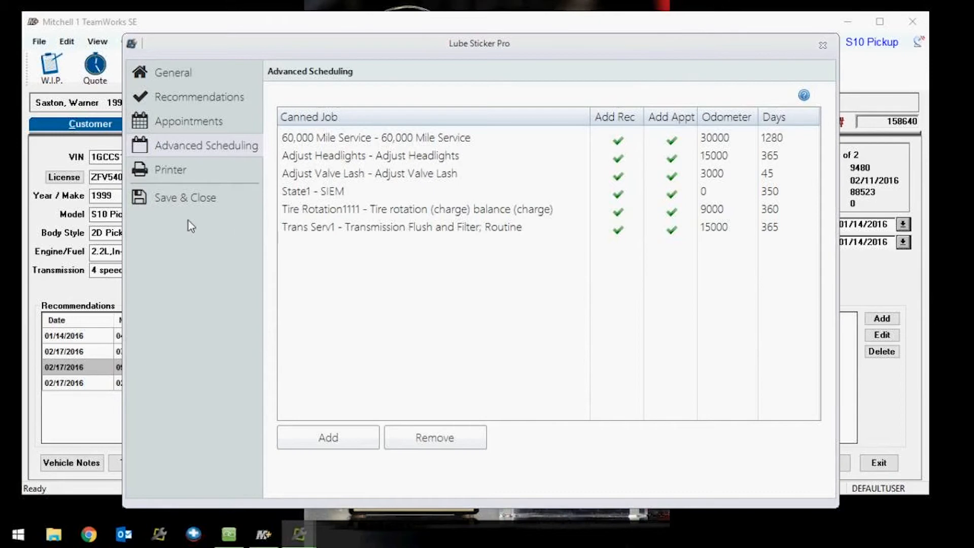
pyautogui.click(193, 203)
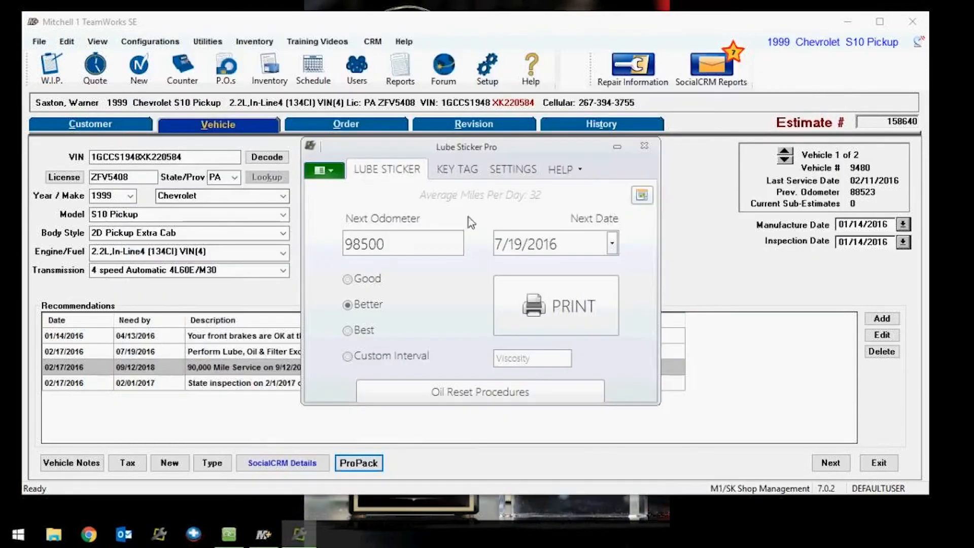
pyautogui.click(568, 171)
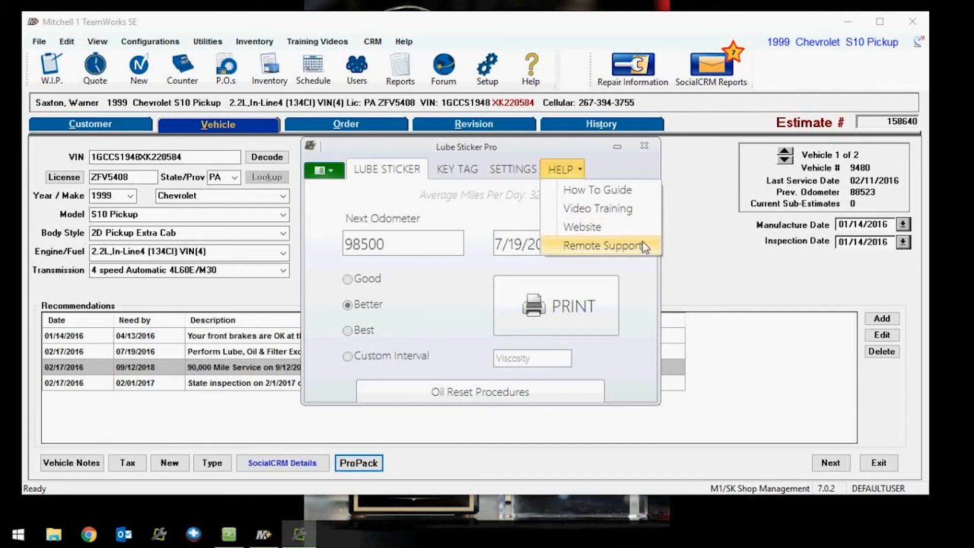
pyautogui.click(646, 316)
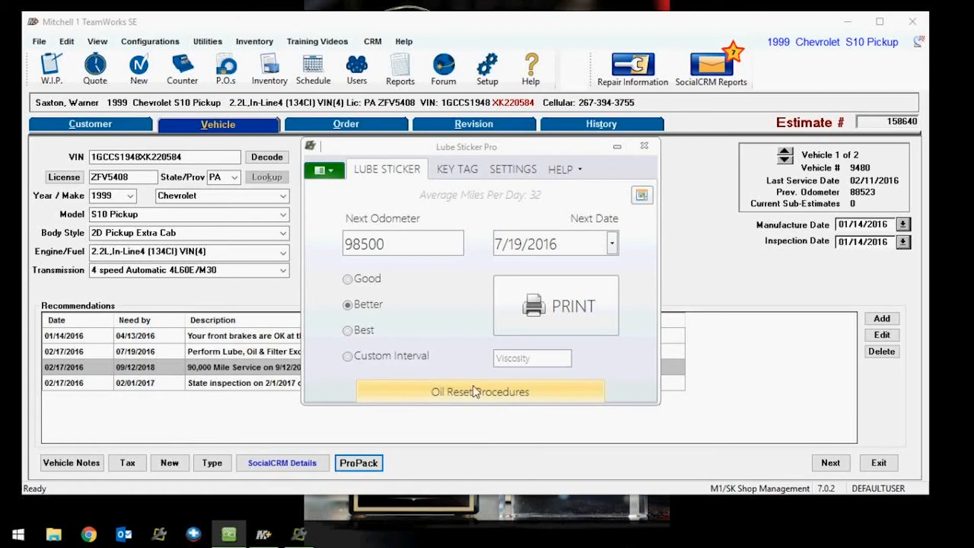
# - Open Oil Reset Procedures and browse the models offered for Chevrolet
pyautogui.click(510, 396)
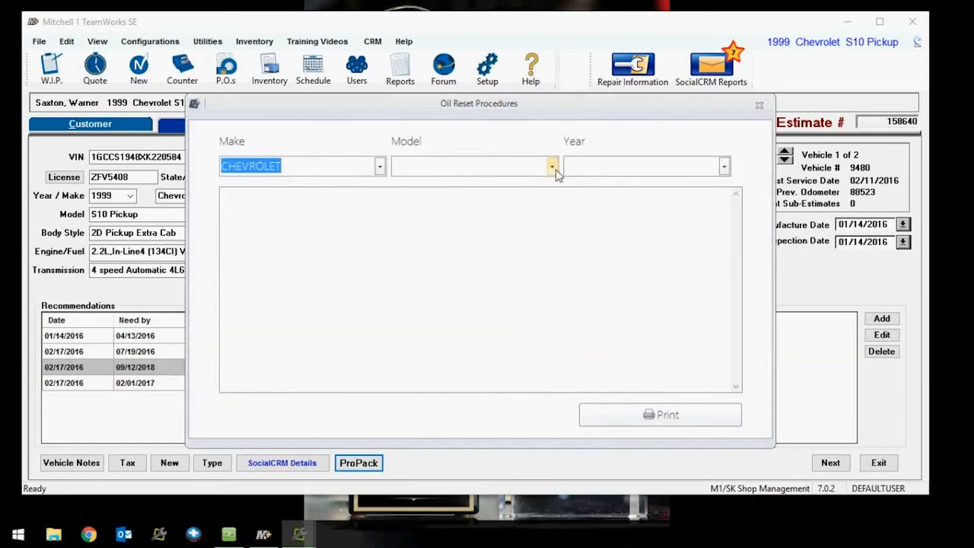
pyautogui.click(553, 170)
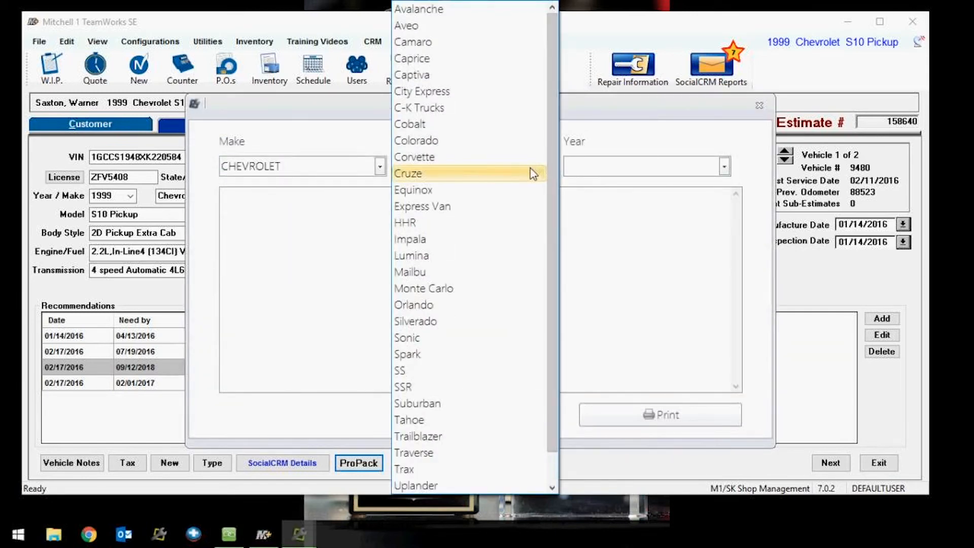
pyautogui.scroll(-1, 516, 230)
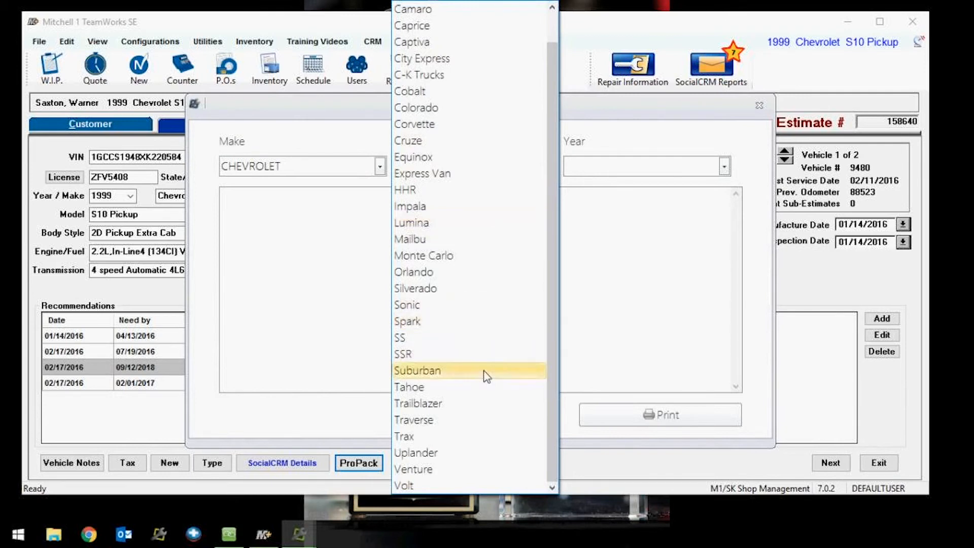
pyautogui.scroll(1, 491, 339)
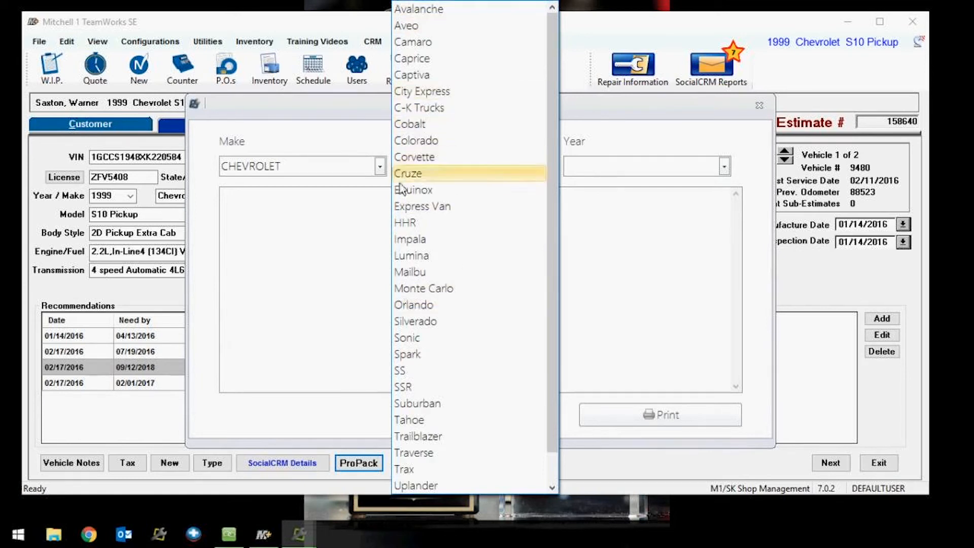
# - Look up the oil reset procedure for a 2015 Jeep Cherokee and close the procedures without printing
pyautogui.click(380, 168)
pyautogui.click(380, 166)
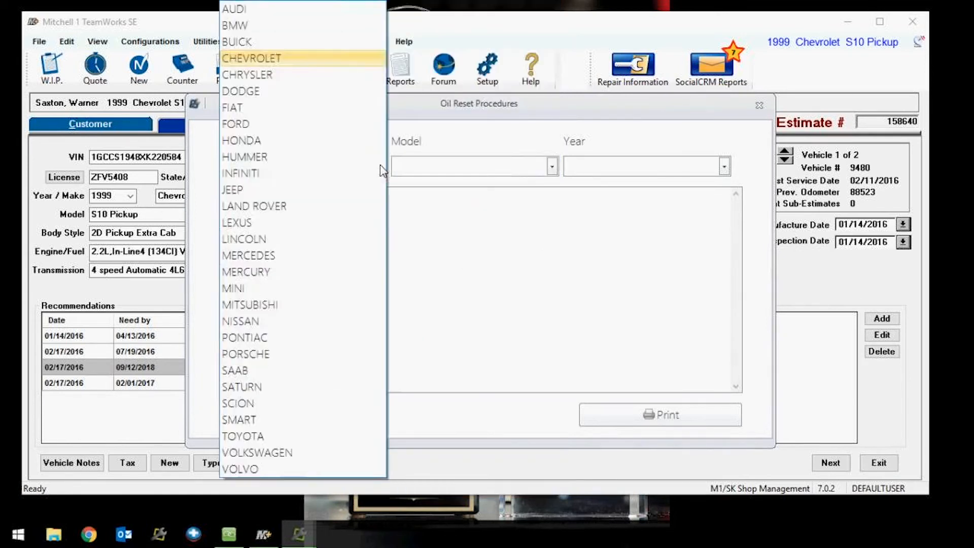
pyautogui.click(345, 190)
pyautogui.click(552, 166)
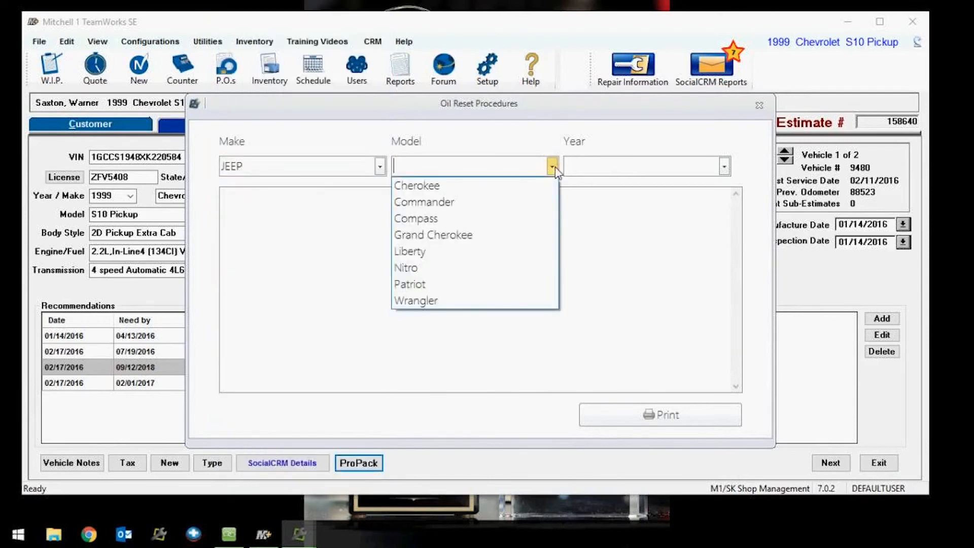
pyautogui.click(523, 185)
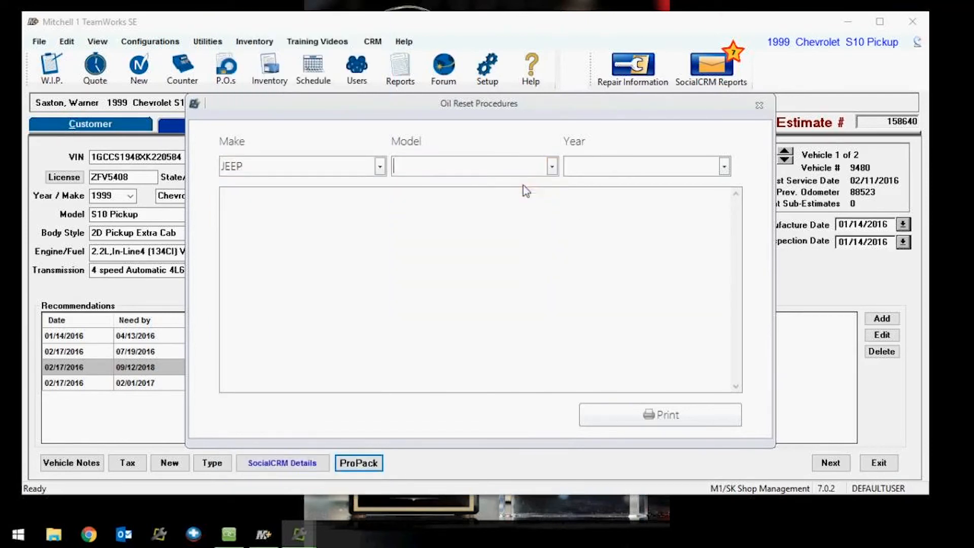
pyautogui.click(724, 166)
pyautogui.click(724, 167)
pyautogui.click(249, 225)
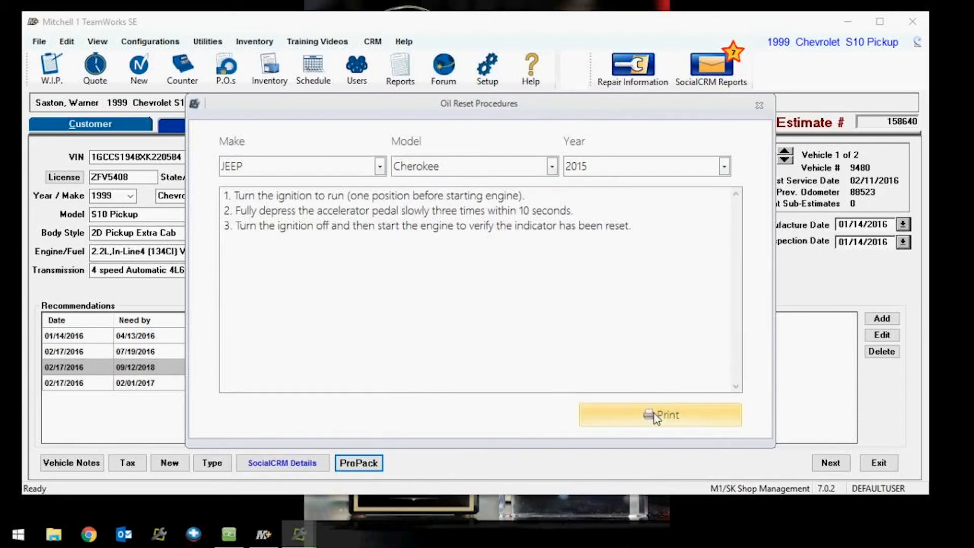
pyautogui.click(759, 105)
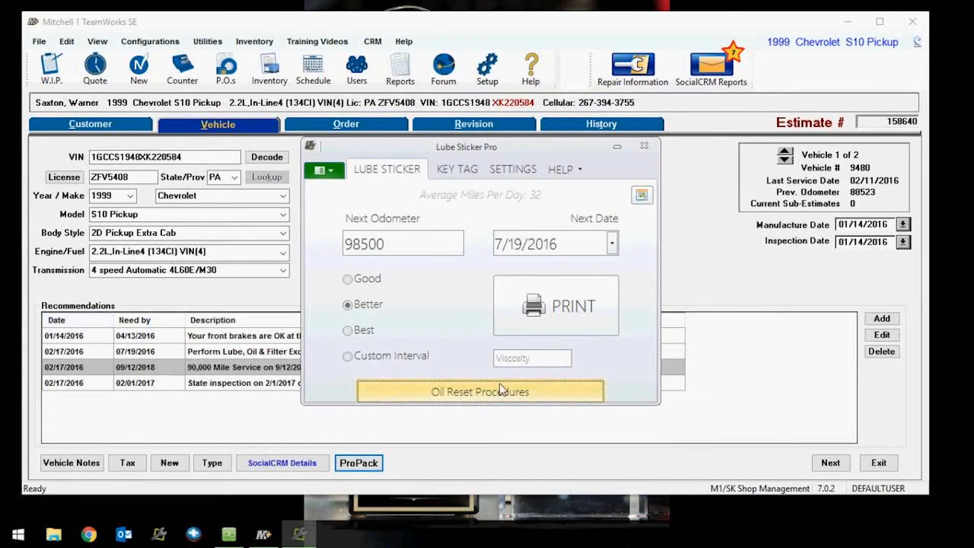
# - Examine the viscosity entry and key tag details without printing, and close Lube Sticker Pro
pyautogui.click(563, 362)
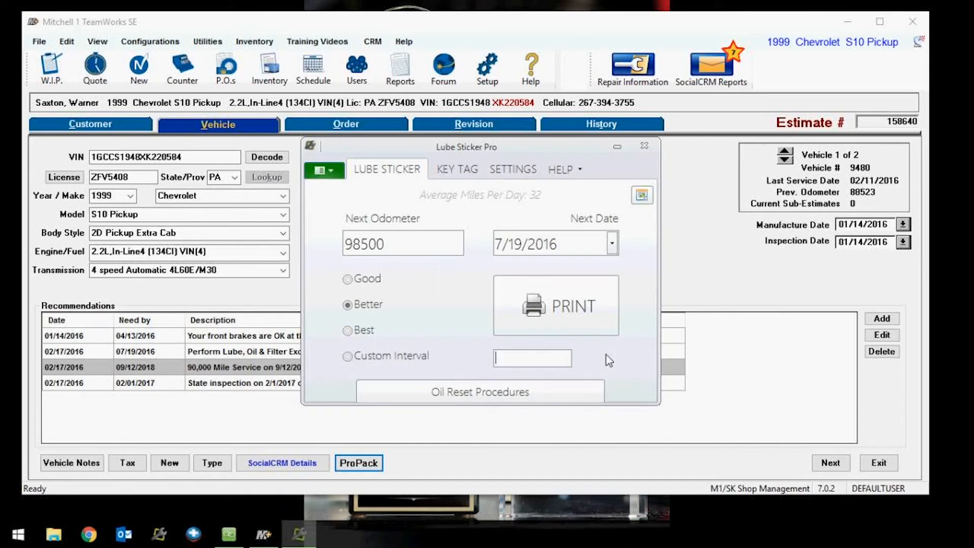
pyautogui.click(462, 175)
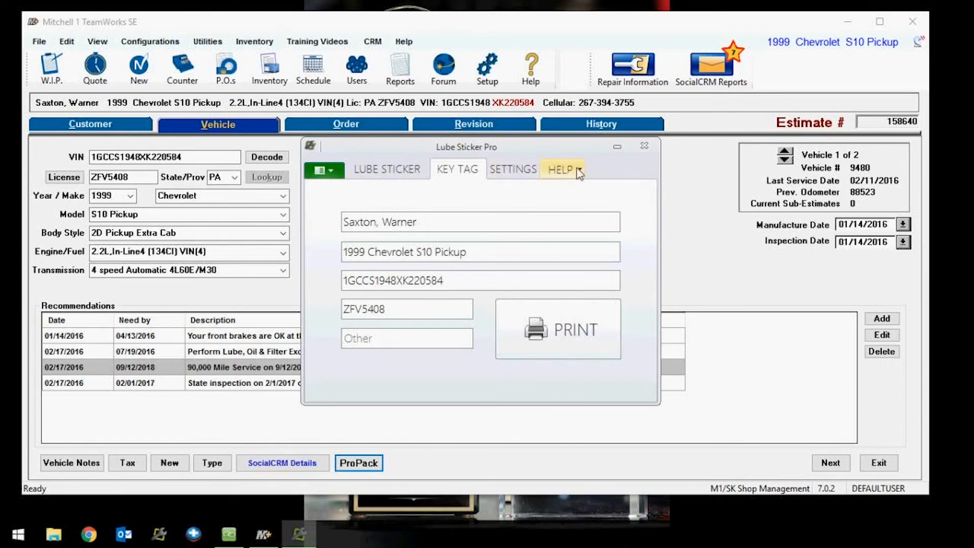
pyautogui.click(333, 171)
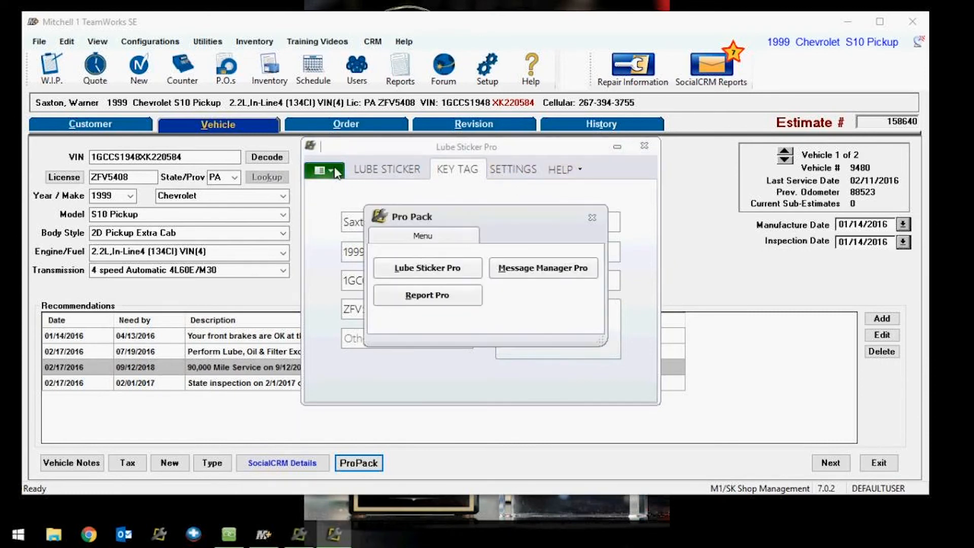
pyautogui.click(591, 218)
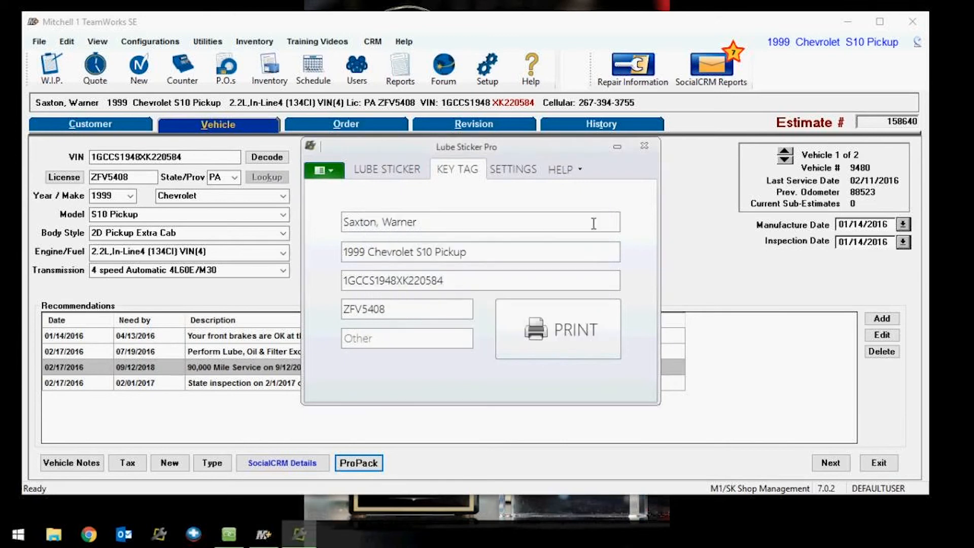
pyautogui.click(644, 146)
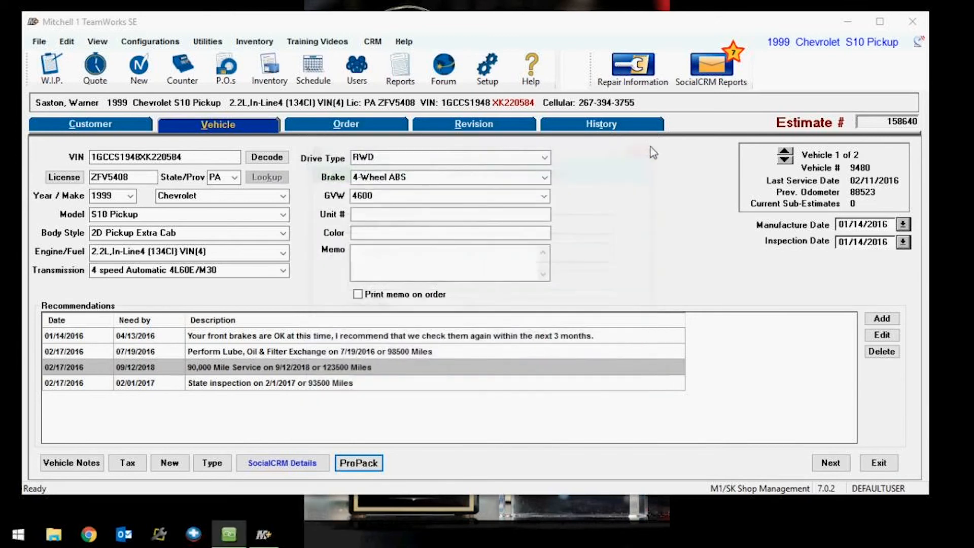
# - Relaunch Lube Sticker Pro from the order, check the automatic recommendation wording in its settings, and close the settings unsaved
pyautogui.click(361, 121)
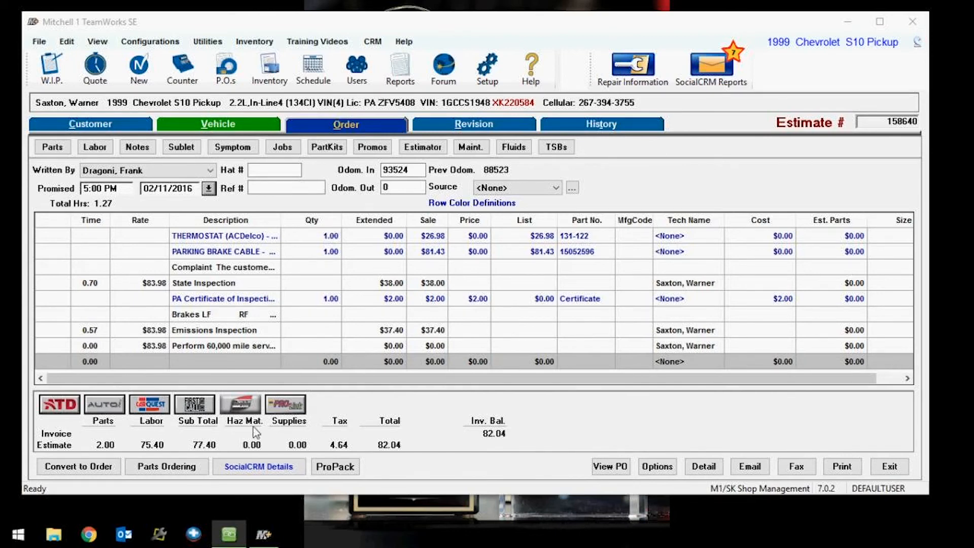
pyautogui.click(324, 467)
pyautogui.click(438, 273)
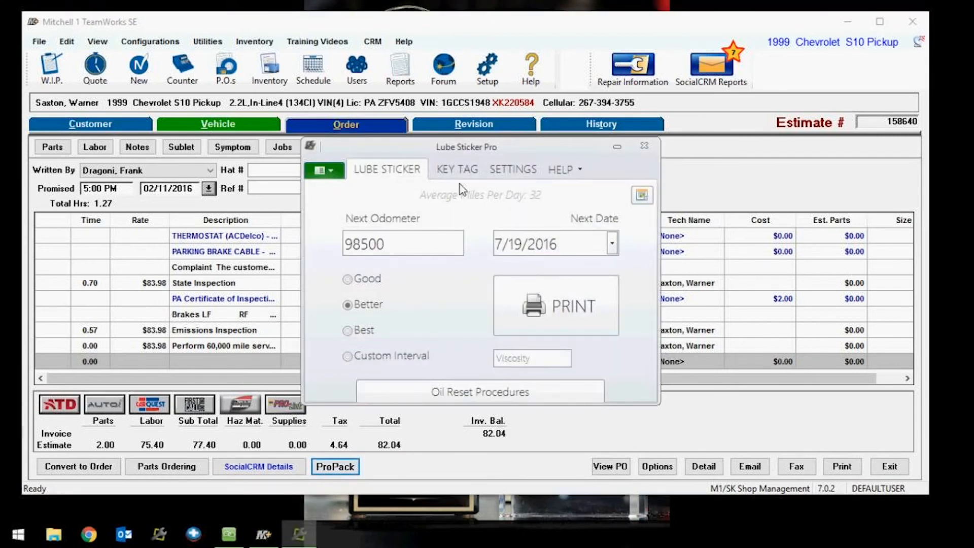
pyautogui.click(528, 173)
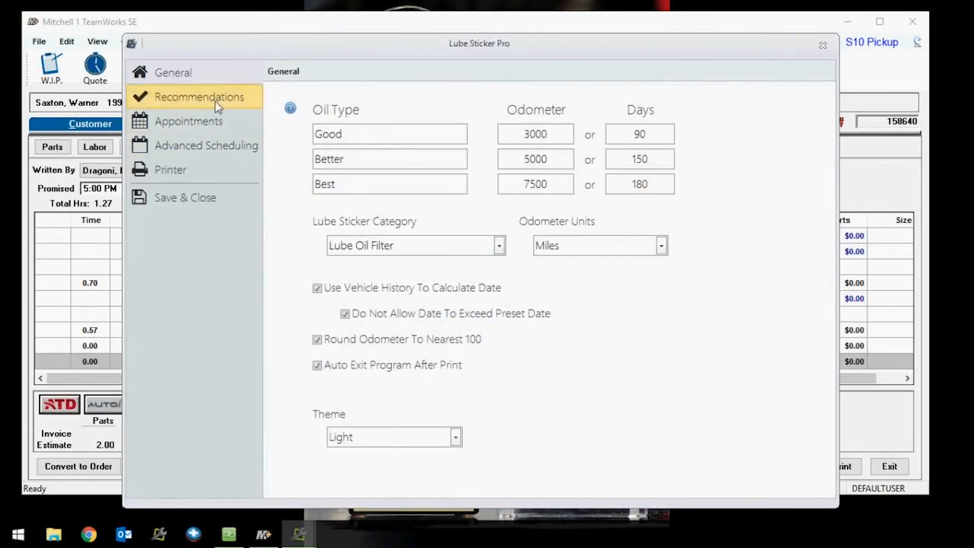
pyautogui.click(222, 103)
pyautogui.tripleClick(543, 173)
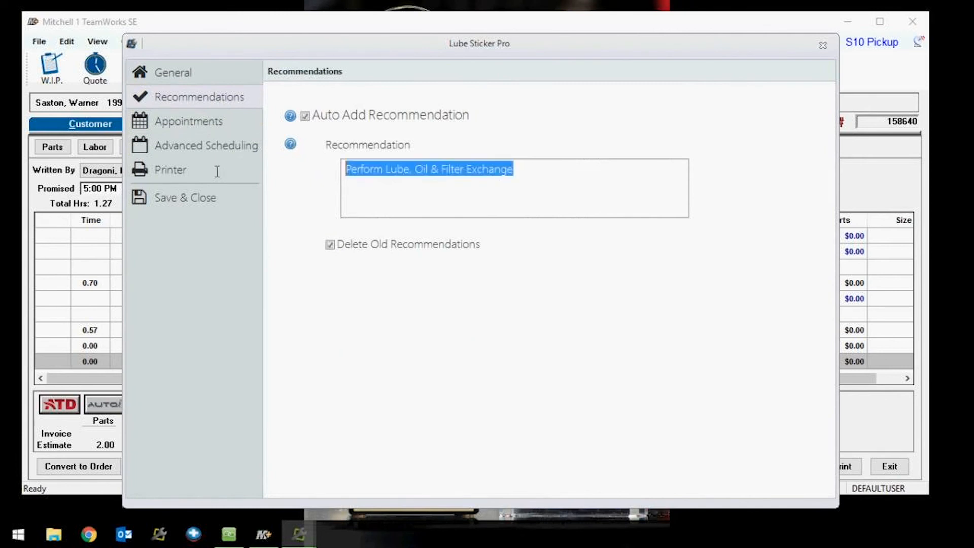
pyautogui.click(512, 189)
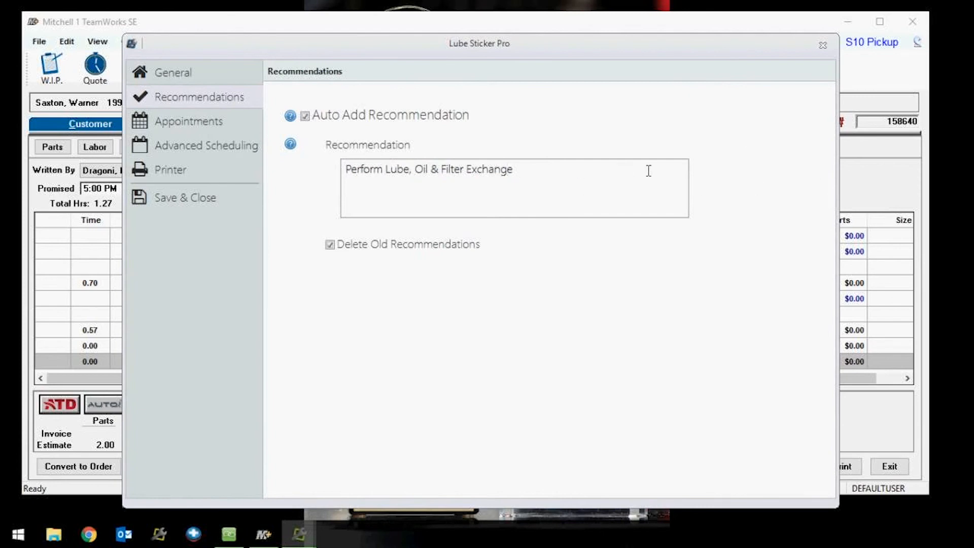
pyautogui.click(822, 46)
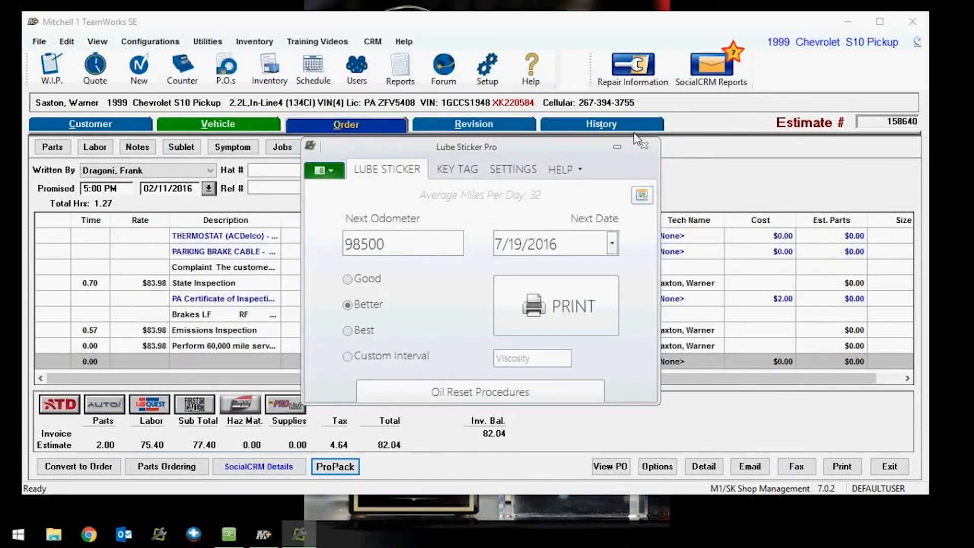
pyautogui.click(643, 165)
# - Open the vehicle's Lube, Oil & Filter Exchange recommendation and highlight its work description ahead of the due date
pyautogui.click(195, 129)
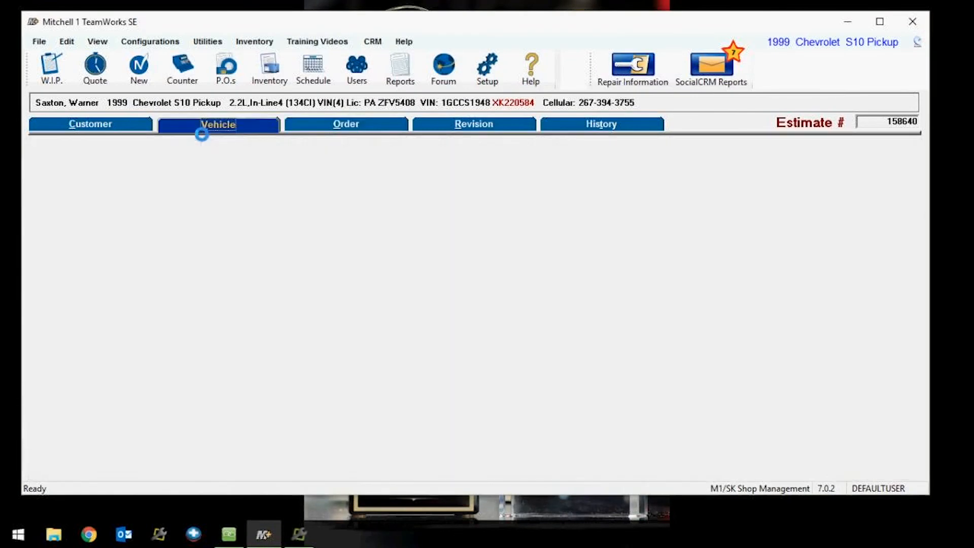
pyautogui.doubleClick(273, 352)
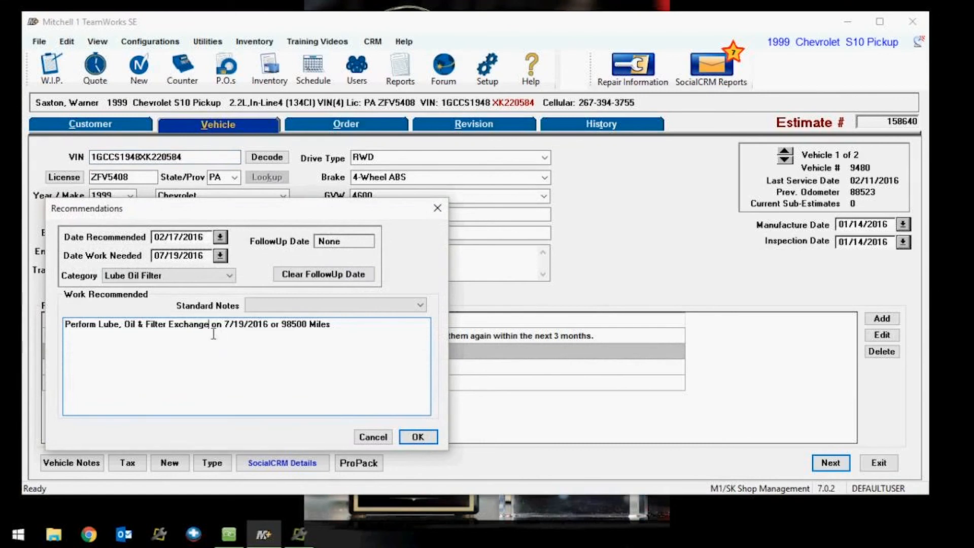
pyautogui.moveTo(209, 324); pyautogui.dragTo(56, 322)
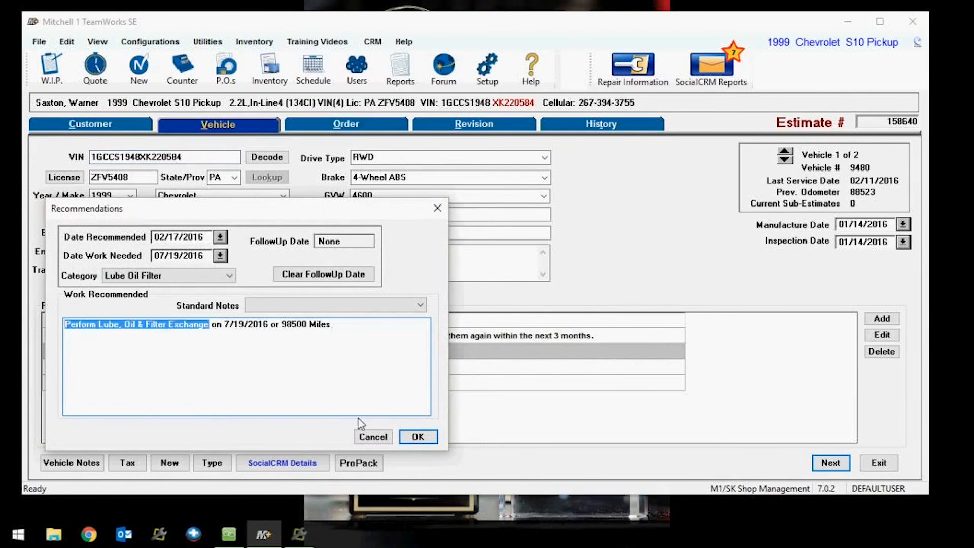
# - Switch back to Lube Sticker Pro and compare its default recommendation wording in the settings with the vehicle's recommendation
pyautogui.click(299, 534)
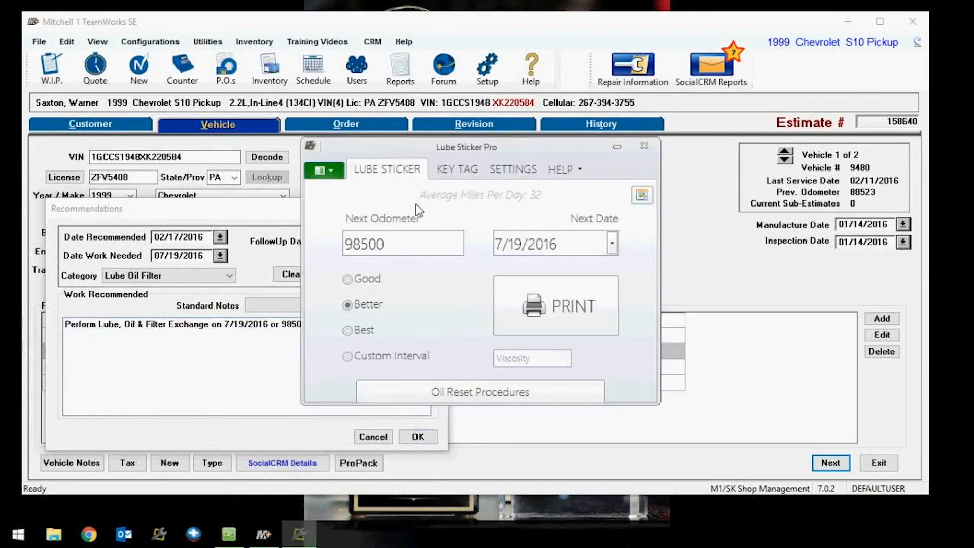
pyautogui.click(506, 171)
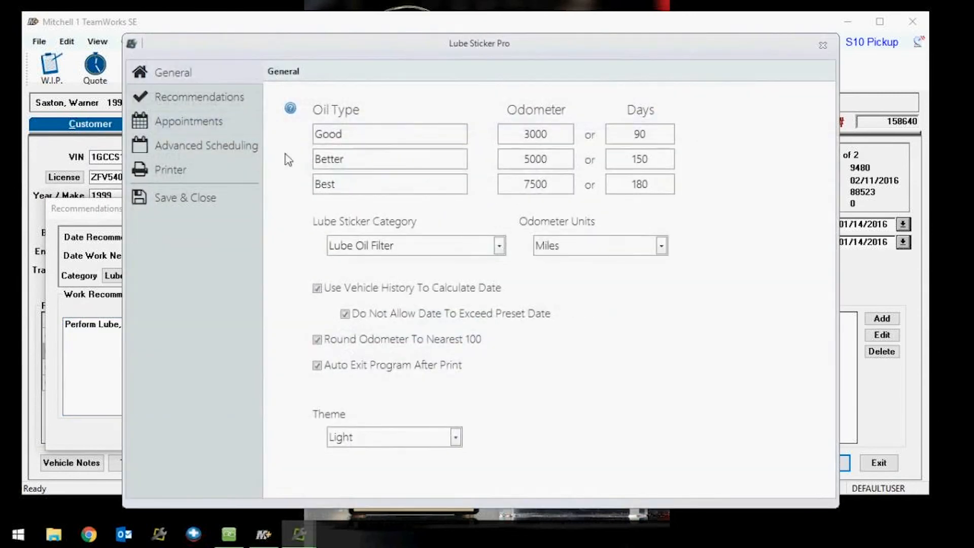
pyautogui.click(216, 101)
pyautogui.click(448, 185)
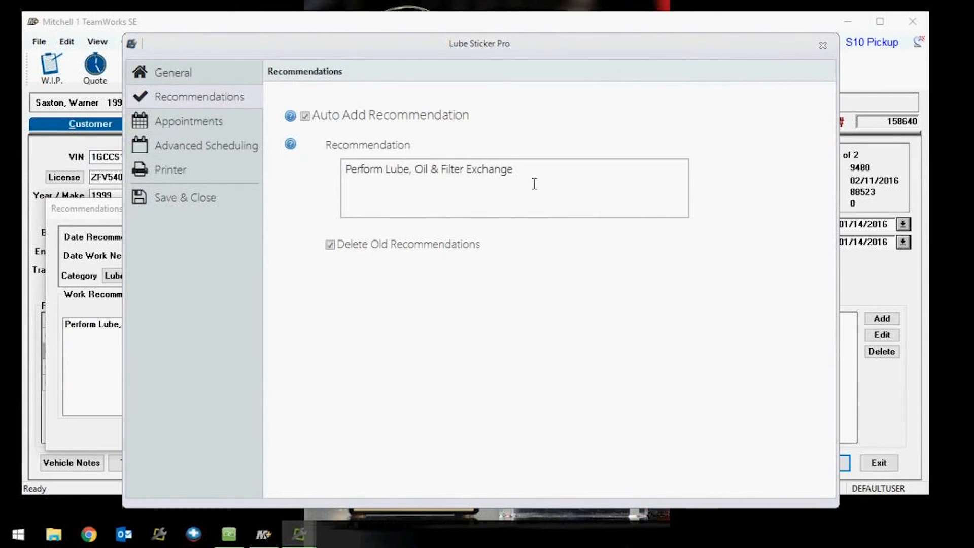
pyautogui.moveTo(533, 183); pyautogui.dragTo(260, 176)
pyautogui.click(450, 198)
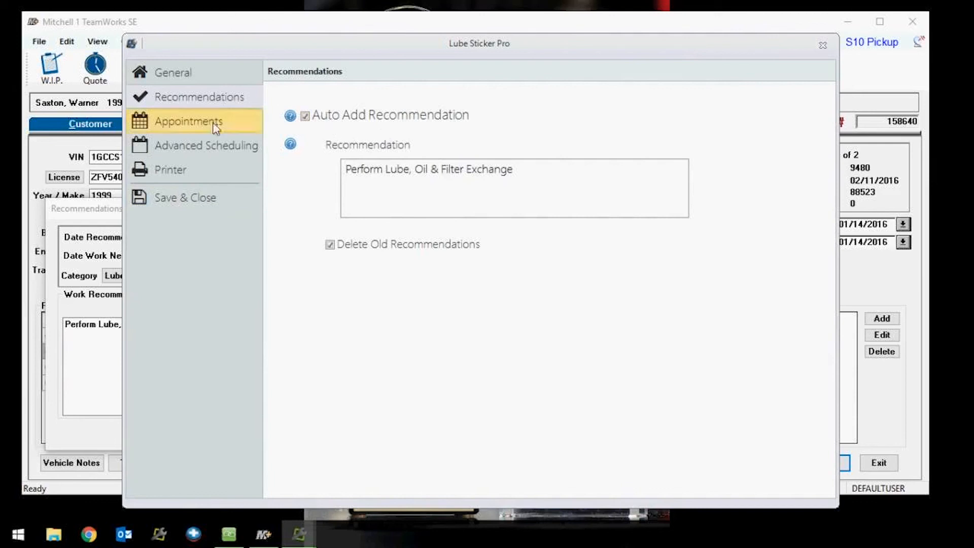
pyautogui.click(491, 193)
pyautogui.click(545, 177)
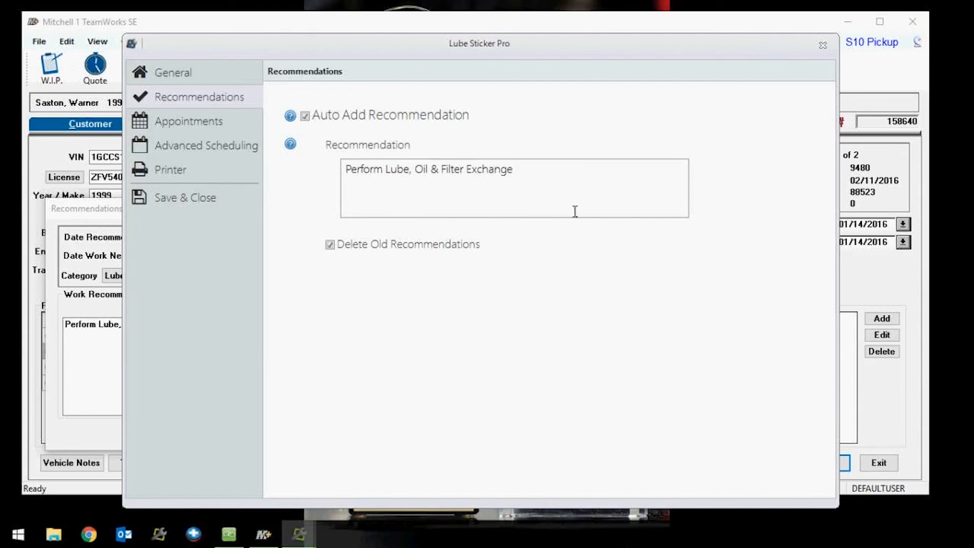
pyautogui.moveTo(504, 47); pyautogui.dragTo(502, 36)
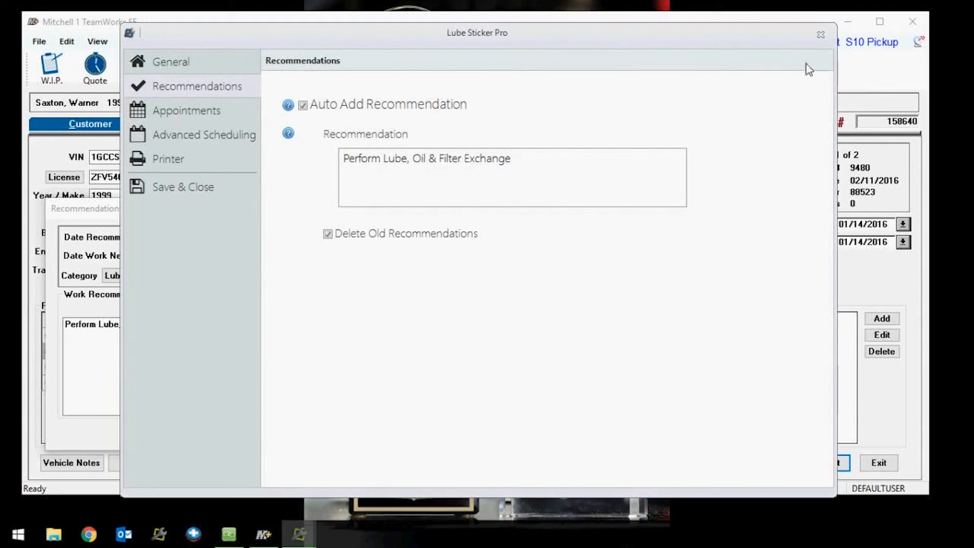
# - Close the settings unsaved, exit Lube Sticker Pro, and dismiss the Lube, Oil & Filter Exchange recommendation without changing it
pyautogui.click(829, 40)
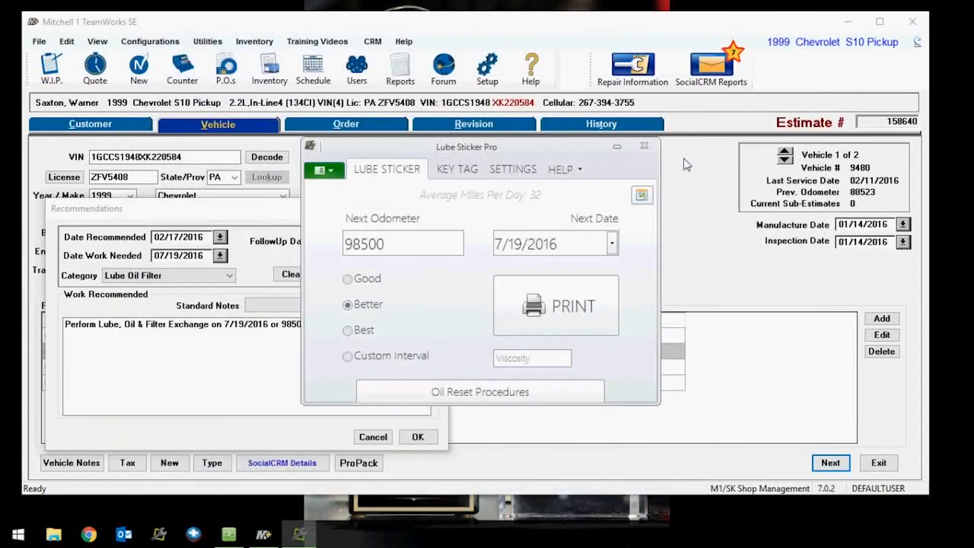
pyautogui.click(644, 146)
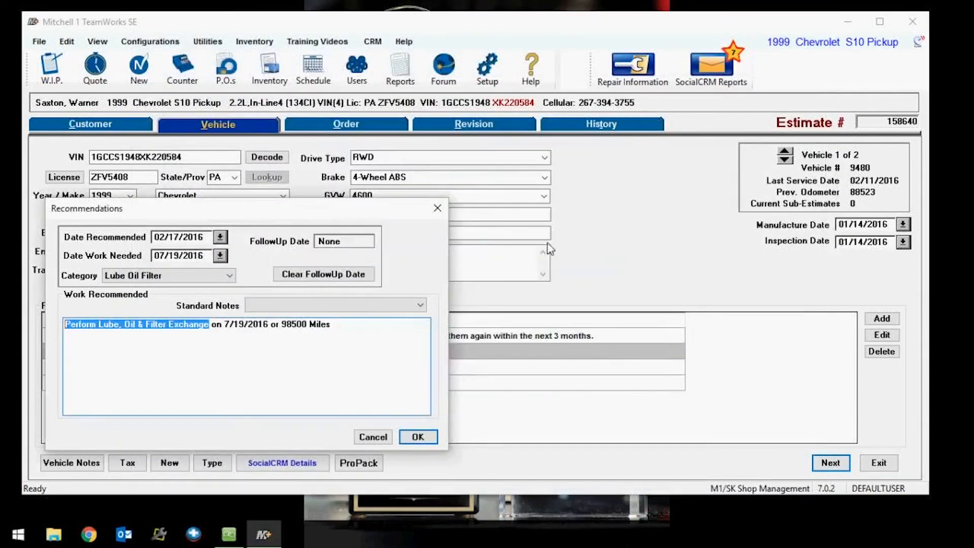
pyautogui.click(437, 208)
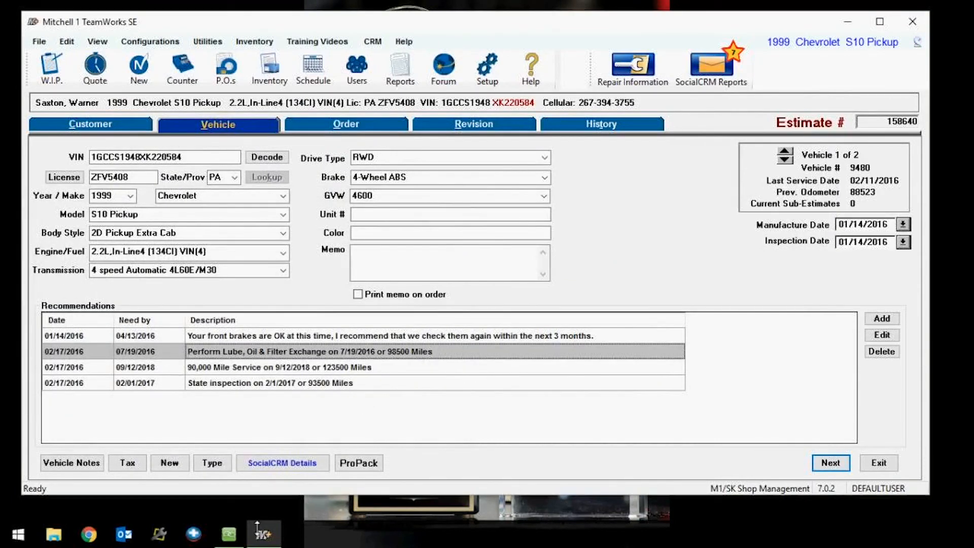
# - Return to the S10 Pickup's order and launch Message Manager Pro from ProPack
pyautogui.click(322, 127)
pyautogui.click(337, 469)
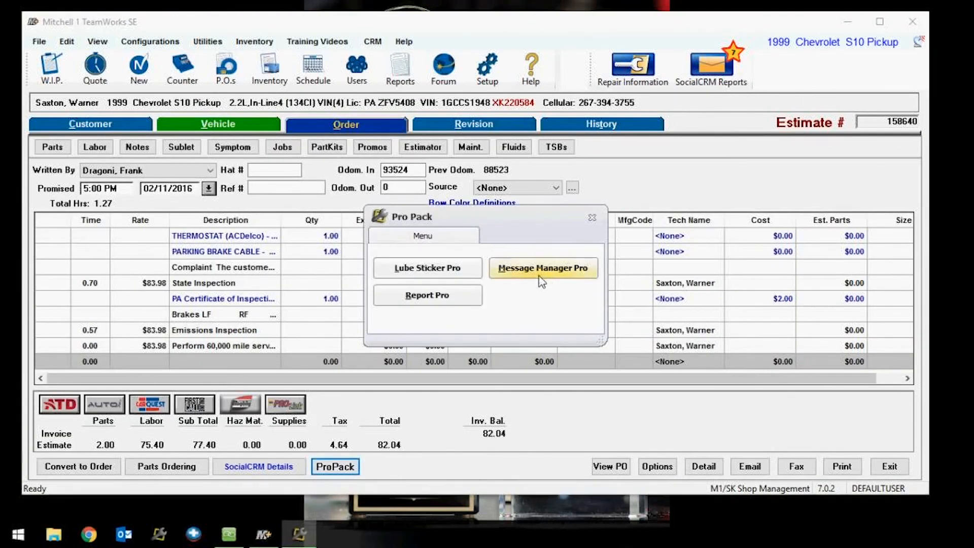
pyautogui.click(539, 273)
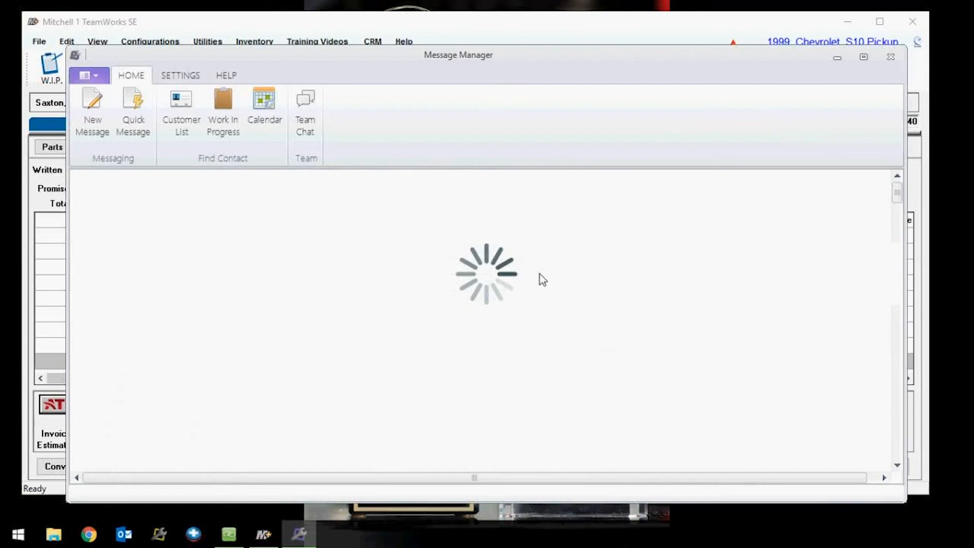
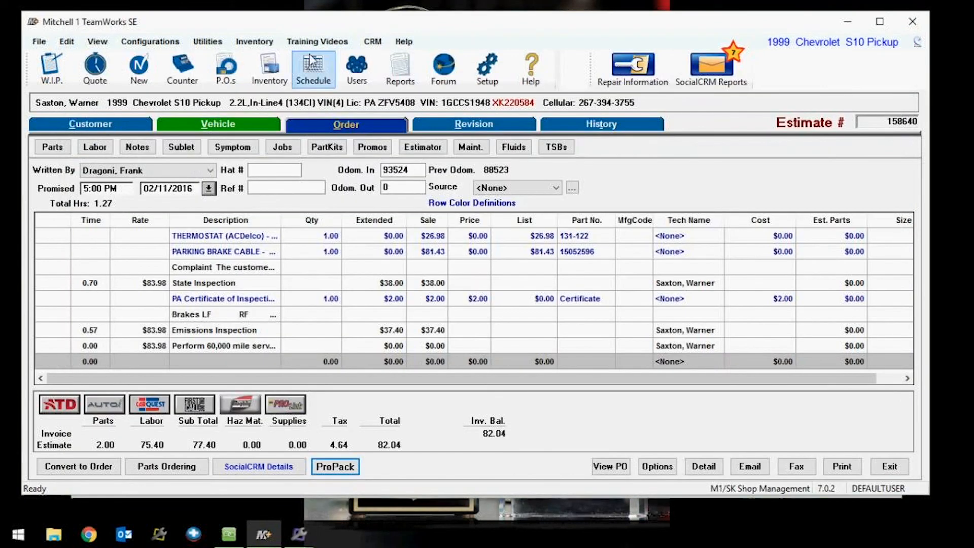
# - View February 26, 2016 in the shop scheduler, bring up the customer search for a 7:30 AM appointment, cancel it, and minimize the scheduler
pyautogui.click(307, 71)
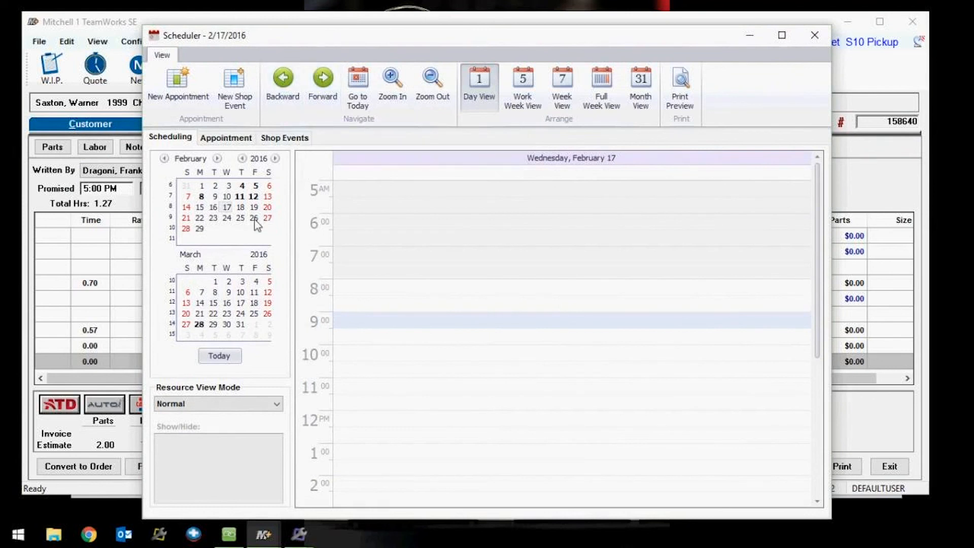
pyautogui.click(254, 218)
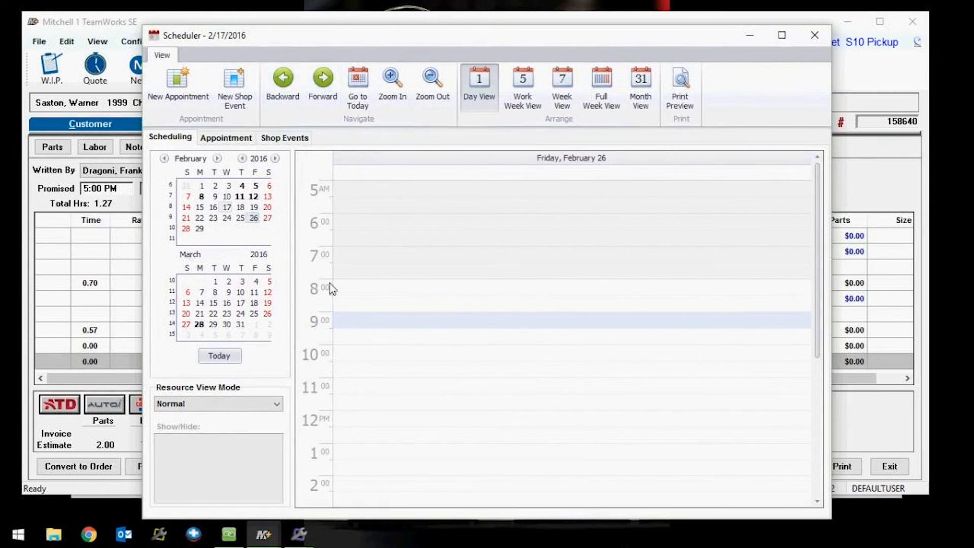
pyautogui.rightClick(375, 278)
pyautogui.click(401, 286)
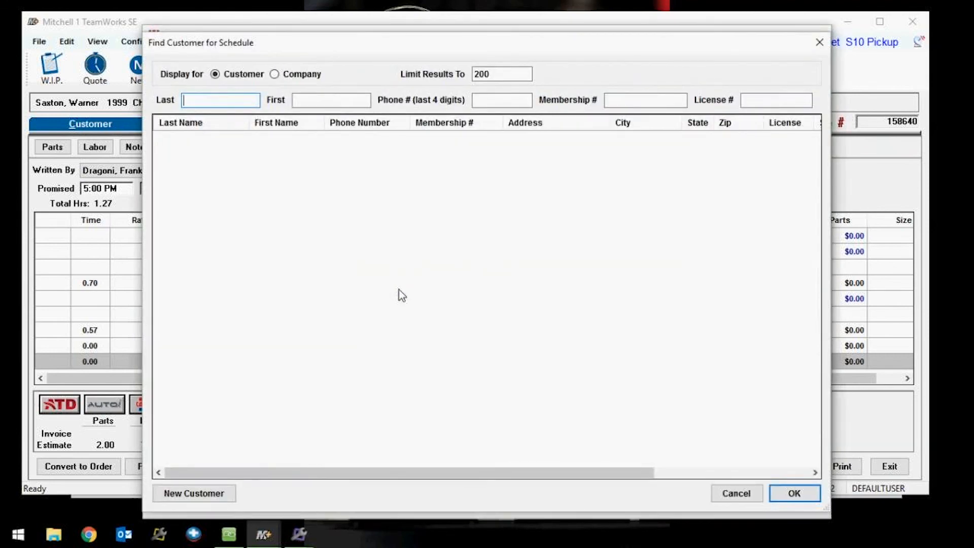
pyautogui.click(825, 43)
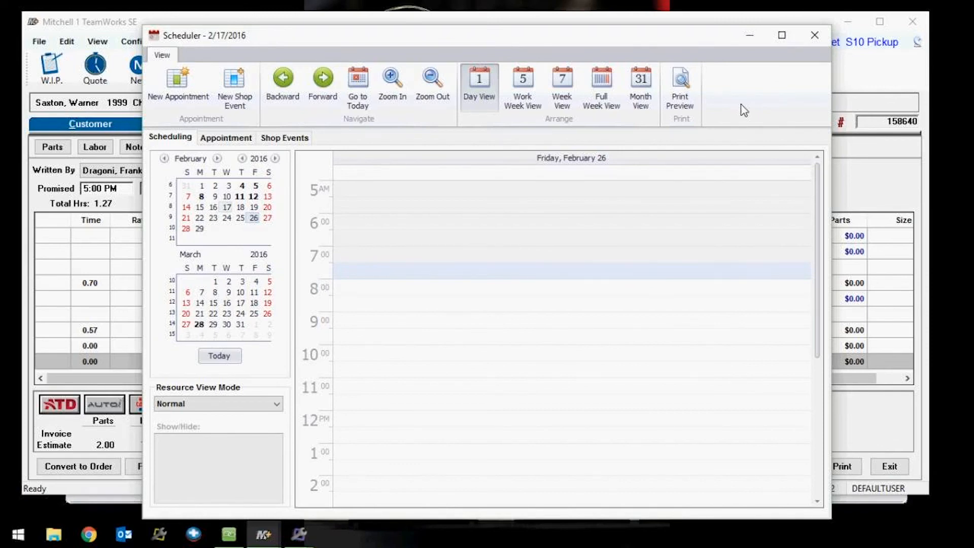
pyautogui.click(750, 35)
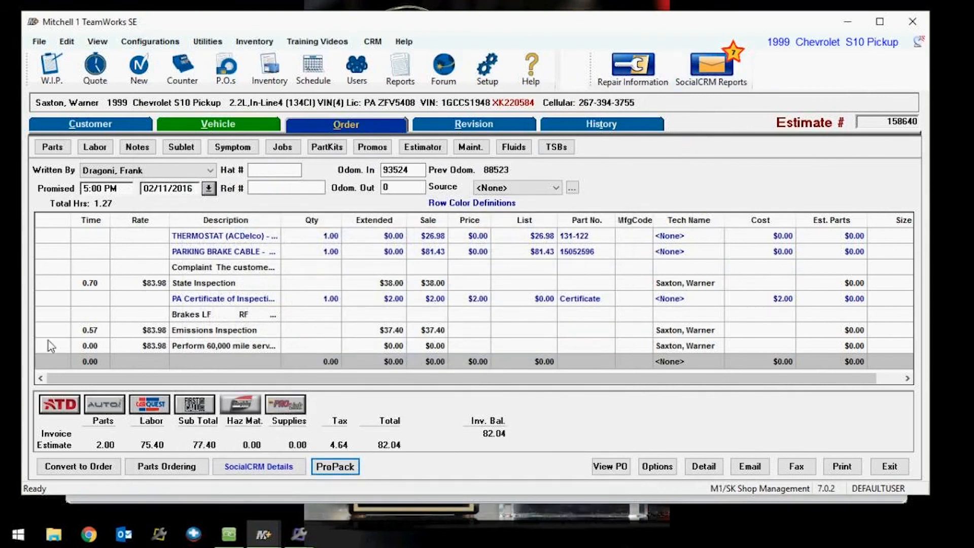
# - Switch to Message Manager, review the appointment reminder message and timing in its Automation settings, close them unsaved, and minimize the program
pyautogui.moveTo(287, 536)
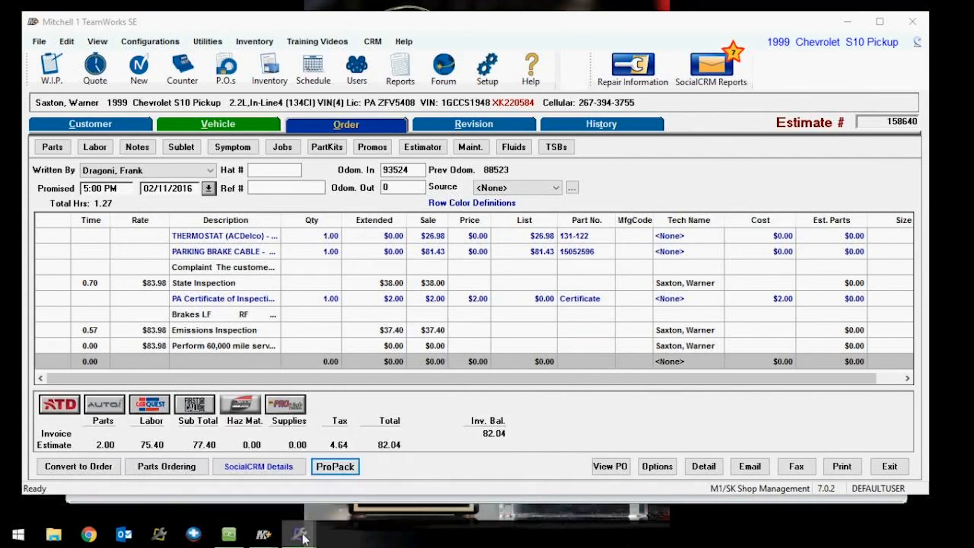
pyautogui.click(177, 479)
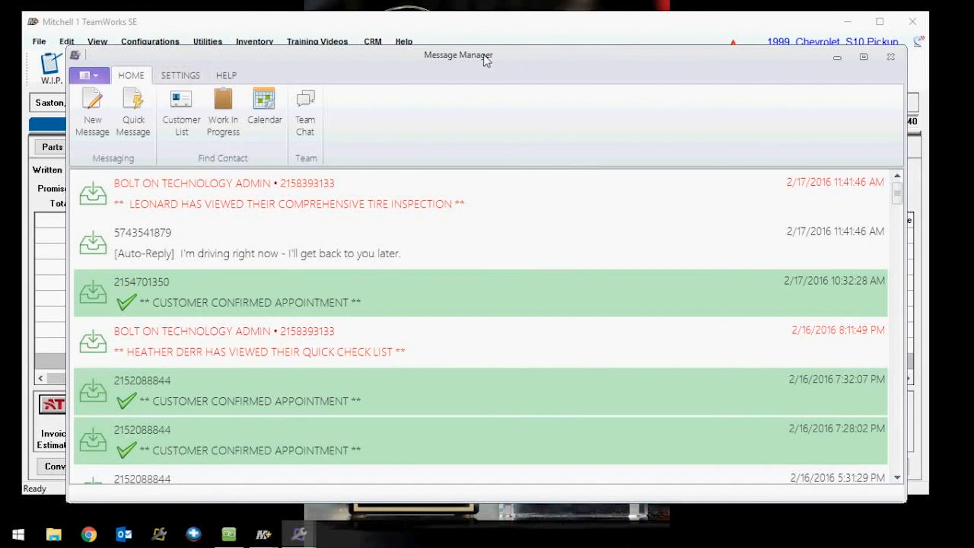
pyautogui.click(196, 76)
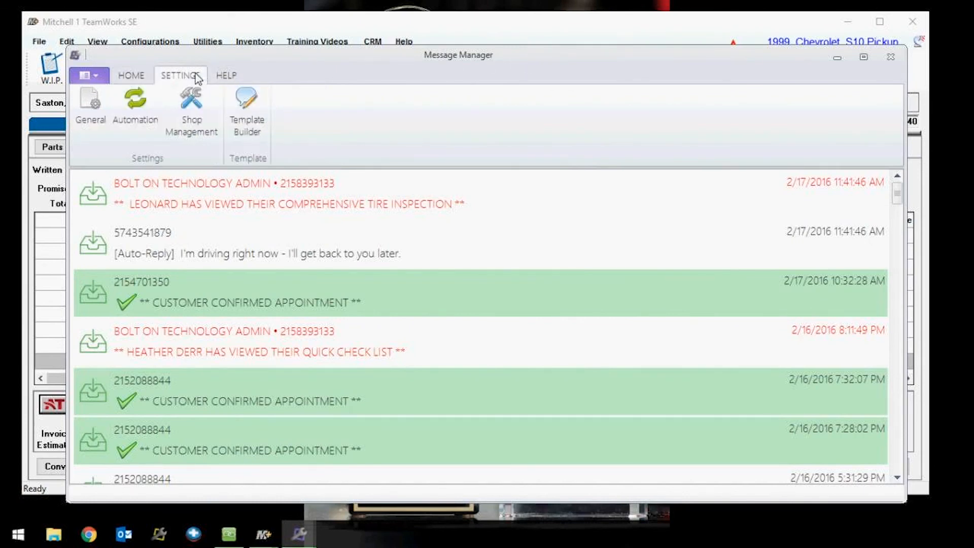
pyautogui.click(146, 97)
pyautogui.click(407, 262)
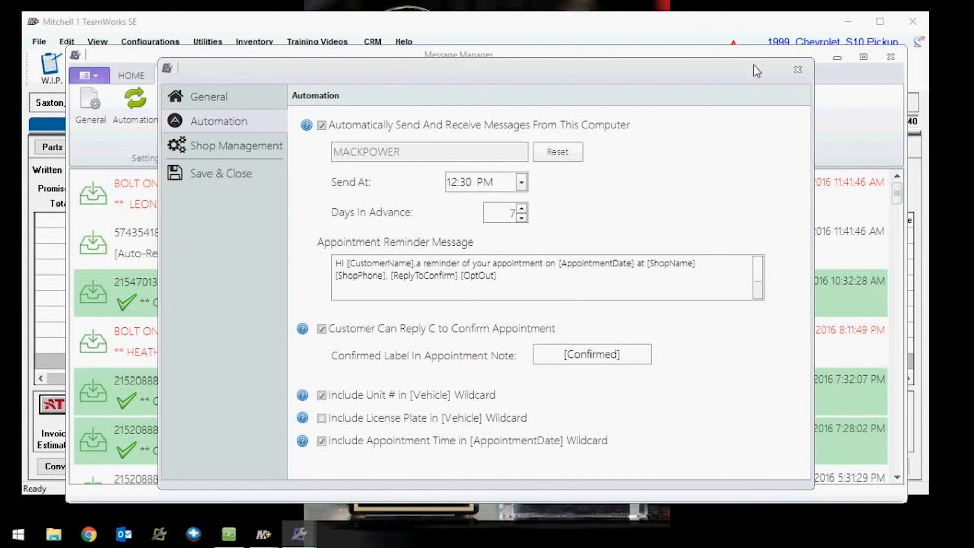
pyautogui.click(798, 69)
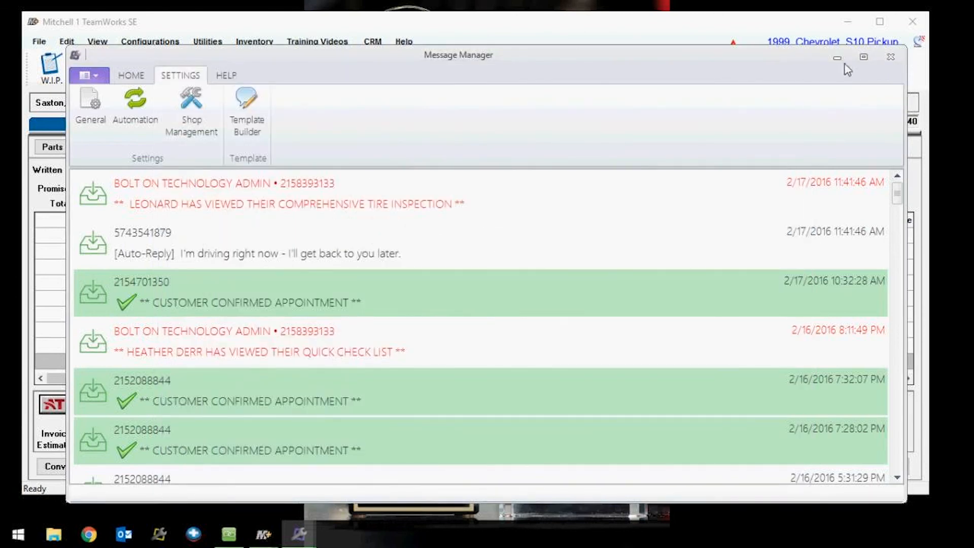
pyautogui.click(837, 58)
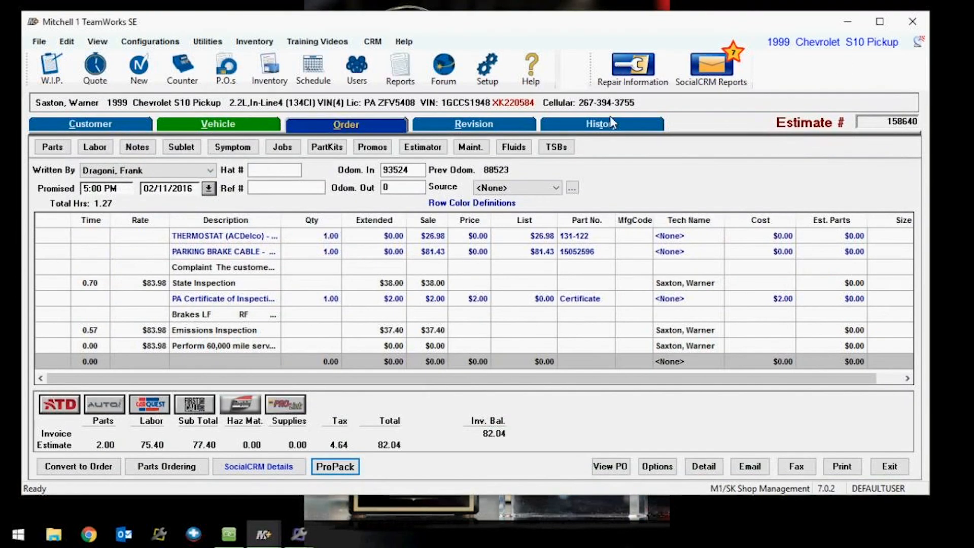